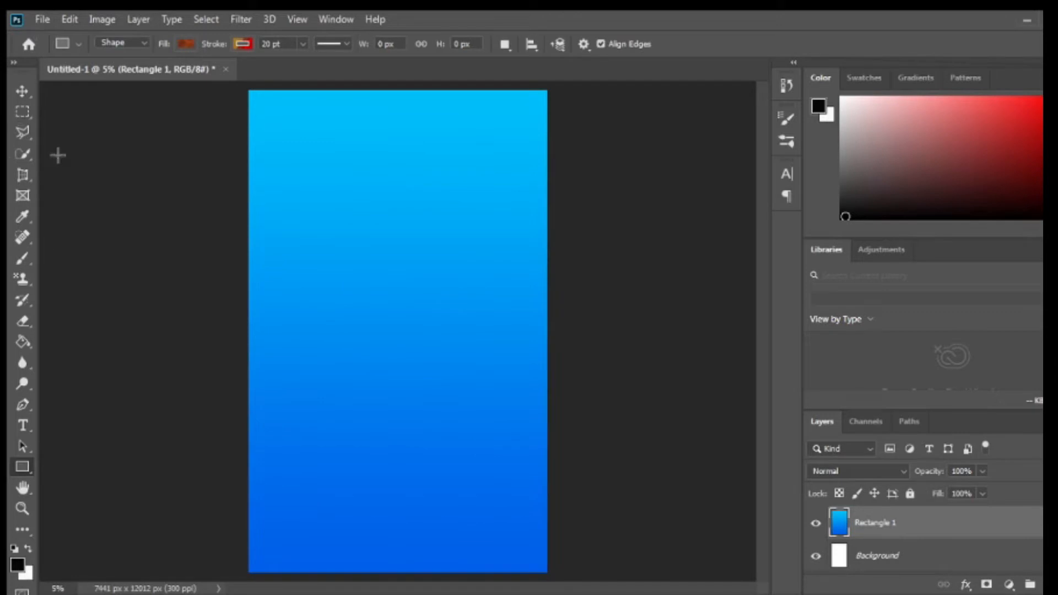
Step: Open the dotted globe image pngegg (6) from the ID CARD DESIGN 2 folder
click(26, 95)
click(42, 20)
click(49, 49)
click(374, 253)
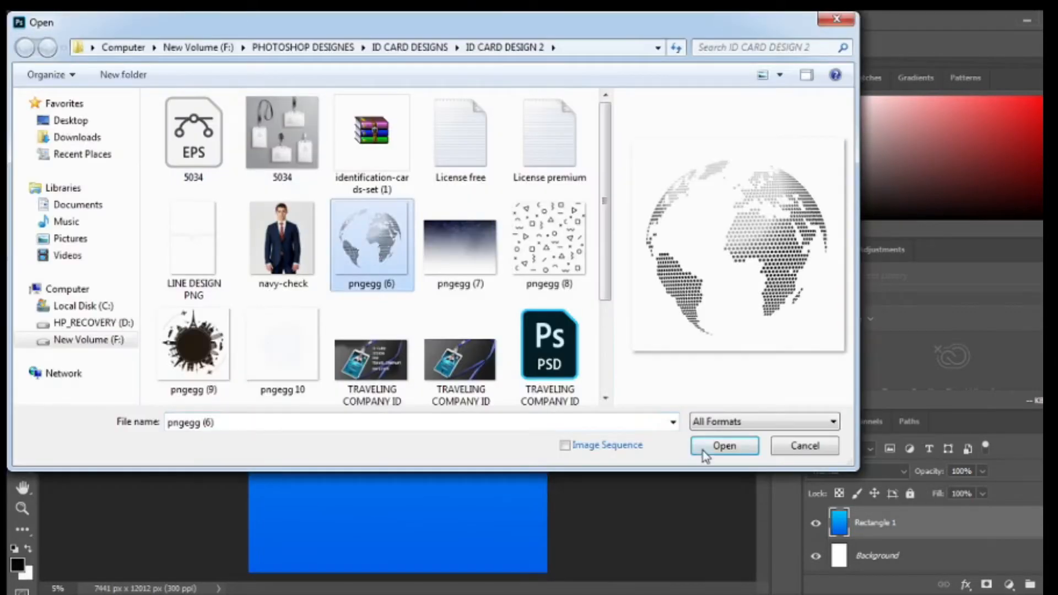
click(723, 447)
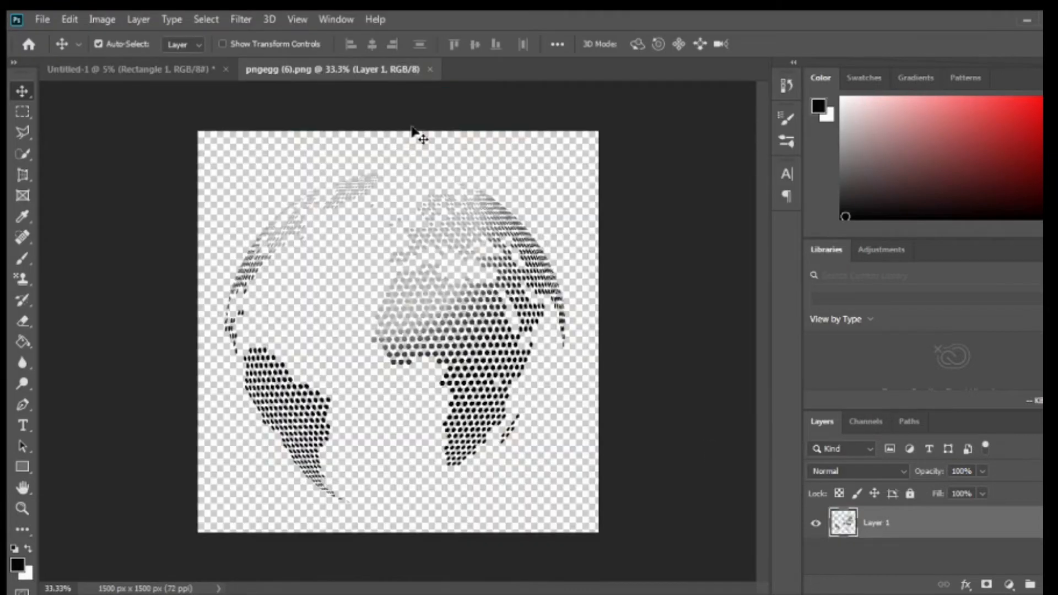
Step: Copy the dotted globe from pngegg (6) into the Untitled-1 card document and return to the card
drag(347, 70, 414, 137)
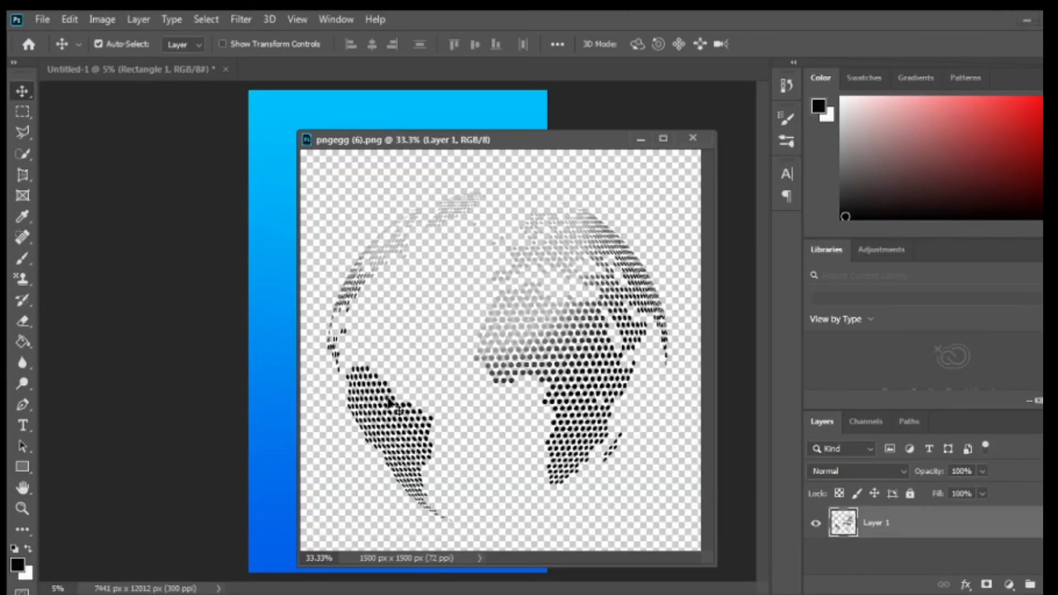
click(260, 389)
click(539, 247)
drag(371, 406, 284, 428)
drag(457, 142, 457, 72)
click(142, 70)
Step: Enlarge the globe to span the full width of the card and position it in the card's lower half
key(ctrl+t)
drag(319, 402, 536, 333)
drag(382, 361, 374, 480)
drag(463, 473, 540, 439)
drag(402, 468, 395, 461)
drag(531, 467, 548, 466)
drag(449, 485, 449, 476)
key(Up)
key(Up)
key(Up)
key(Up)
key(Up)
key(Up)
key(Up)
key(Up)
key(Up)
key(Up)
key(Up)
key(Up)
key(Up)
drag(434, 491, 434, 470)
click(799, 44)
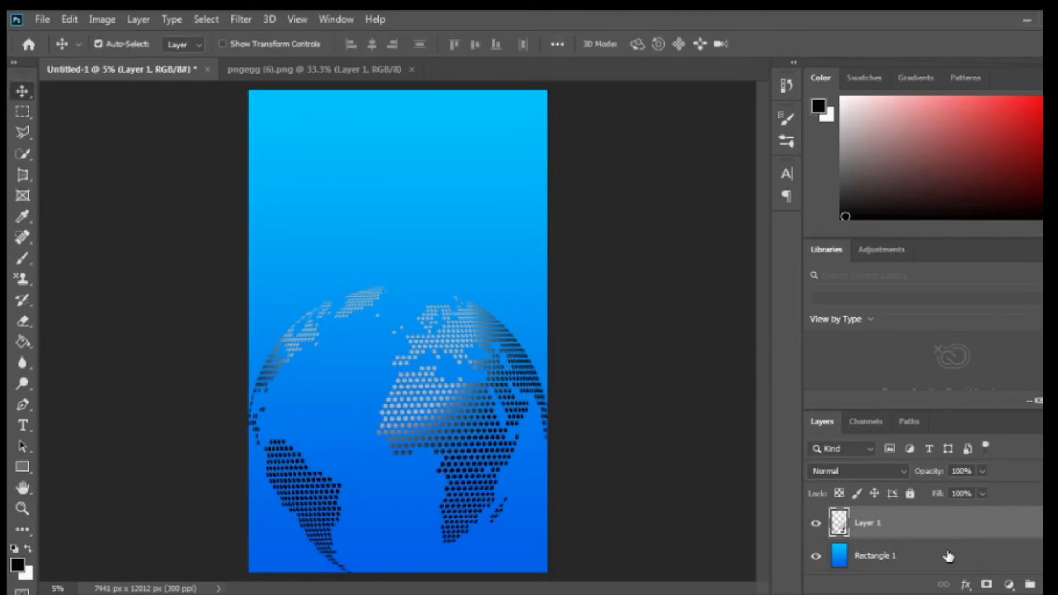
Step: Add a deep blue Solid Color fill layer above the globe and clip it to the globe layer
click(1008, 584)
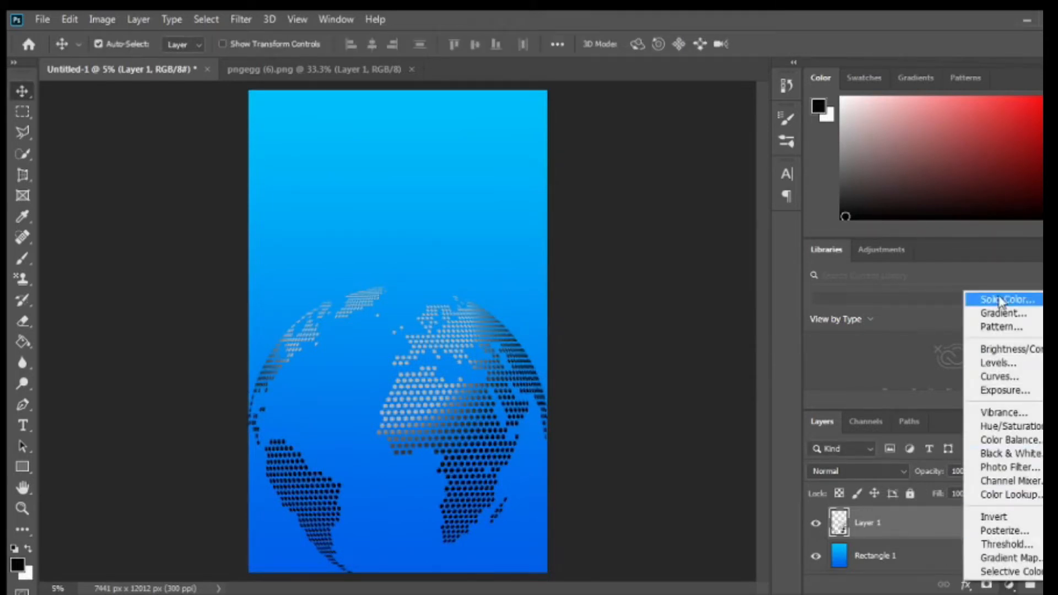
click(1000, 301)
click(858, 201)
click(832, 144)
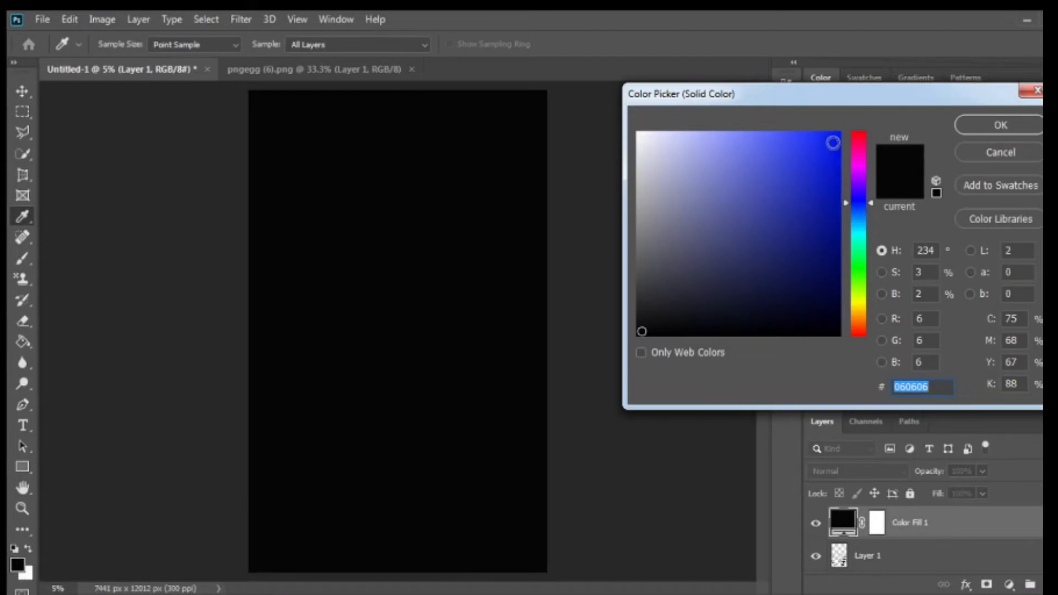
click(995, 125)
right_click(910, 520)
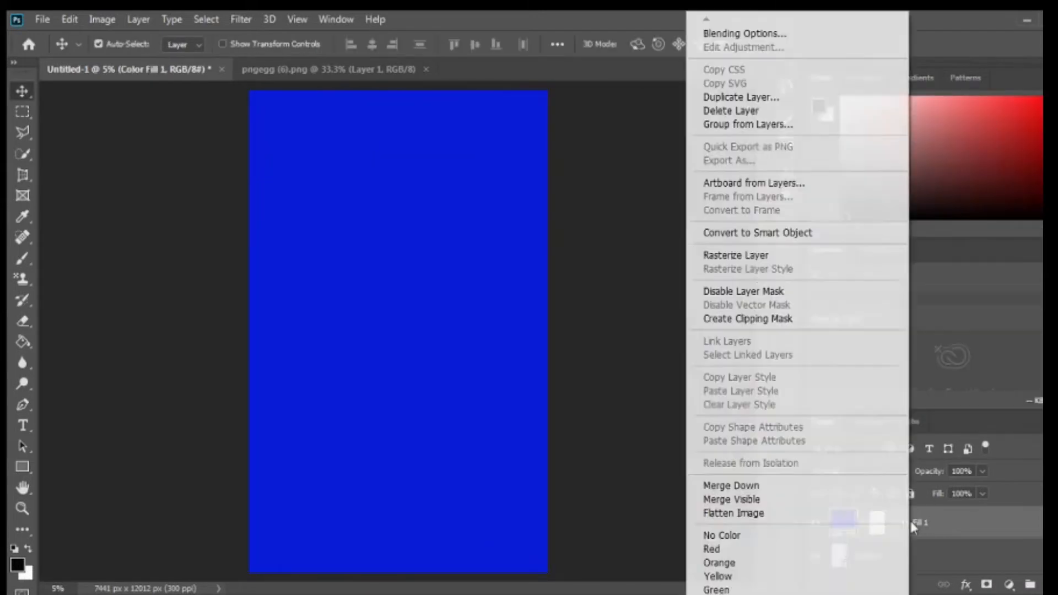
click(750, 320)
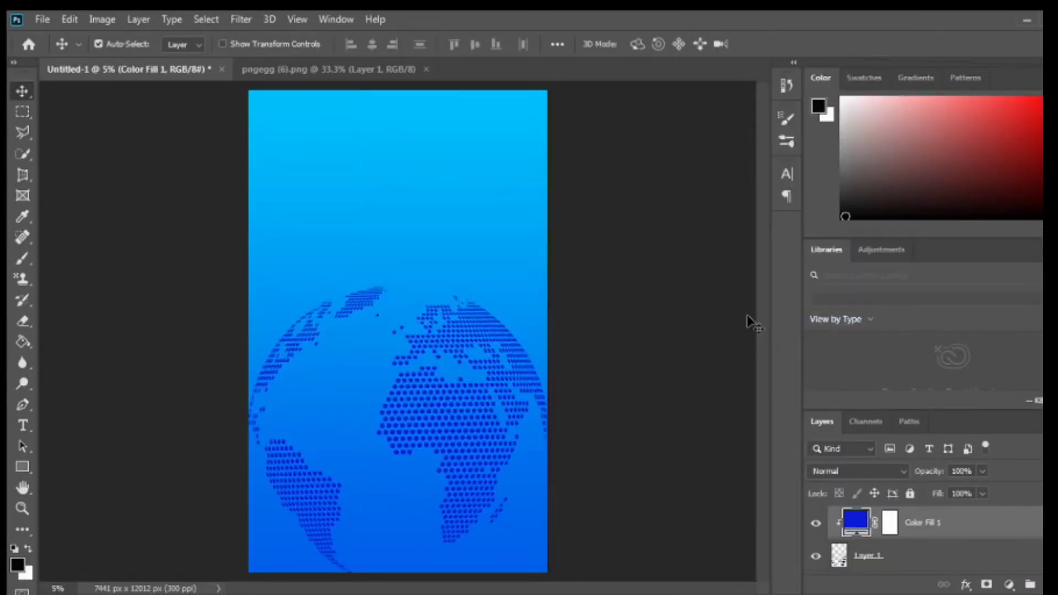
Step: Open the starry sky image pngegg (7) and copy it into the Untitled-1 card document
click(46, 16)
click(55, 47)
click(456, 232)
click(724, 444)
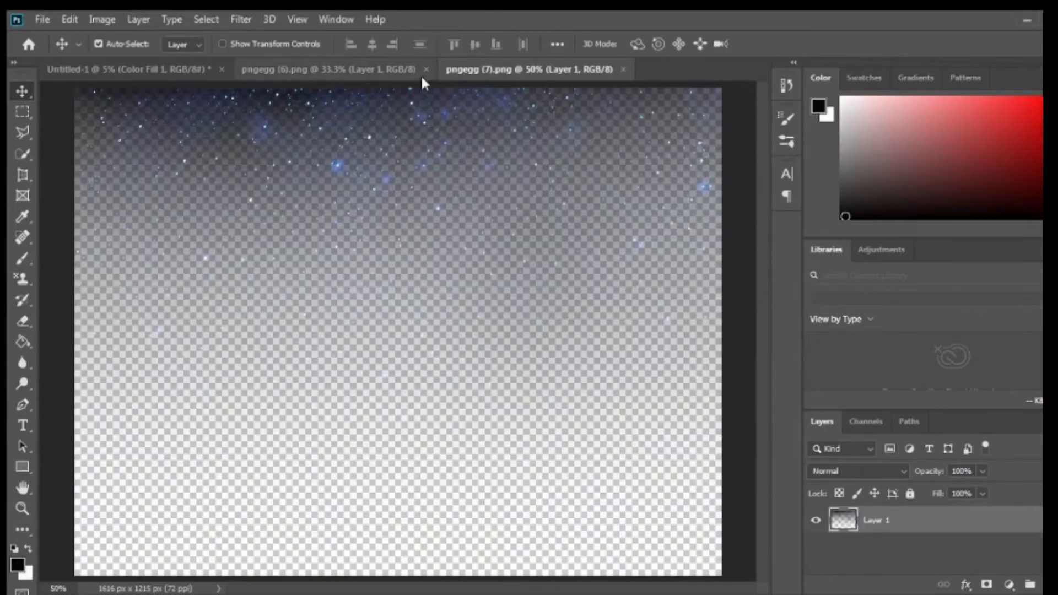
drag(452, 71, 505, 132)
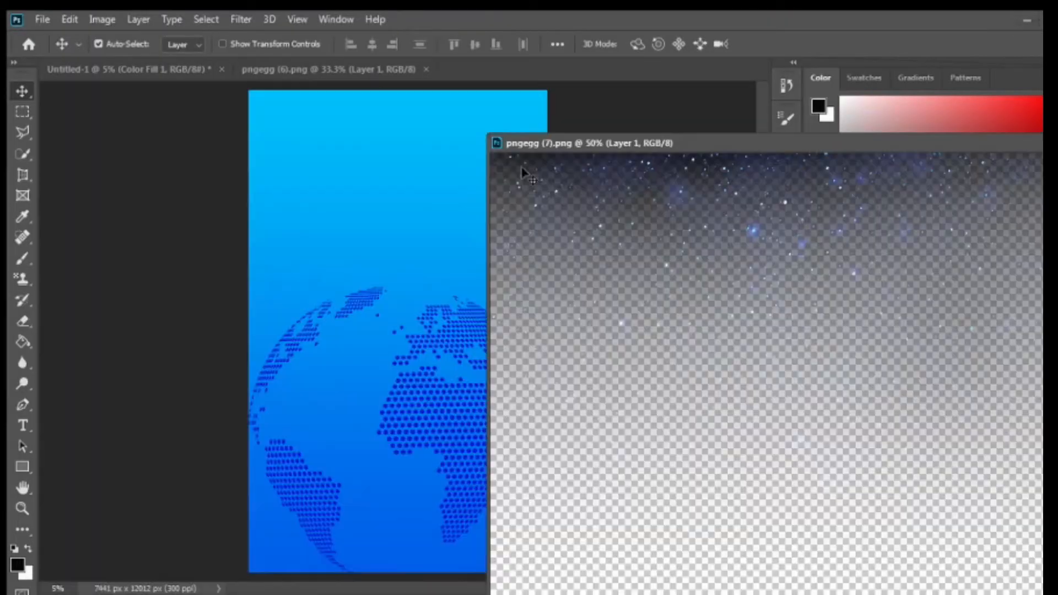
drag(579, 196, 362, 239)
drag(563, 146, 498, 73)
click(126, 70)
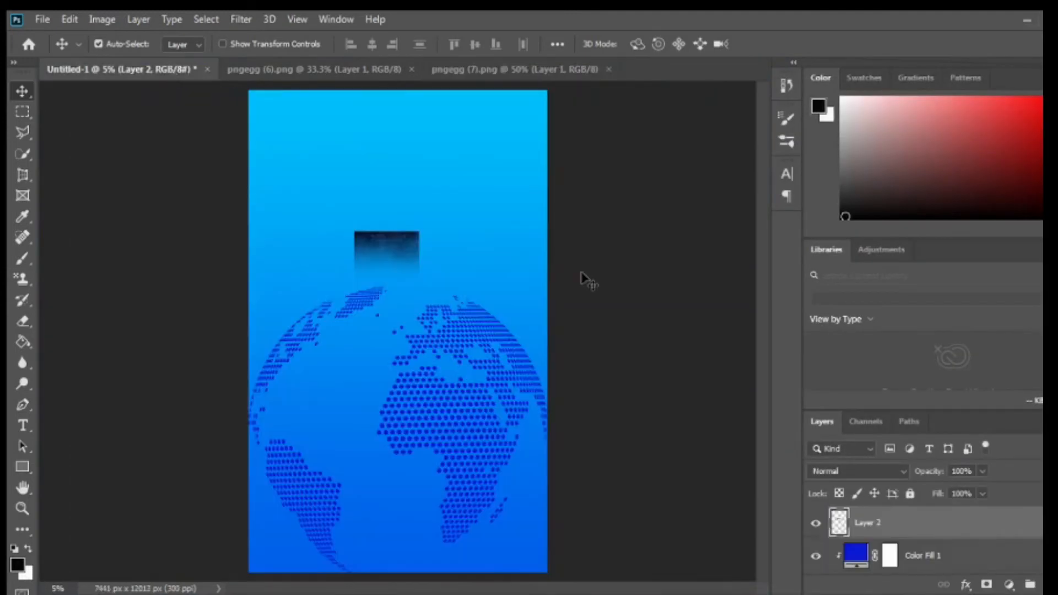
Step: Scale the starry sky to about 489% across the card's upper part and set its blend mode to Luminosity
key(ctrl+t)
drag(402, 261, 562, 134)
drag(408, 132, 401, 156)
click(797, 45)
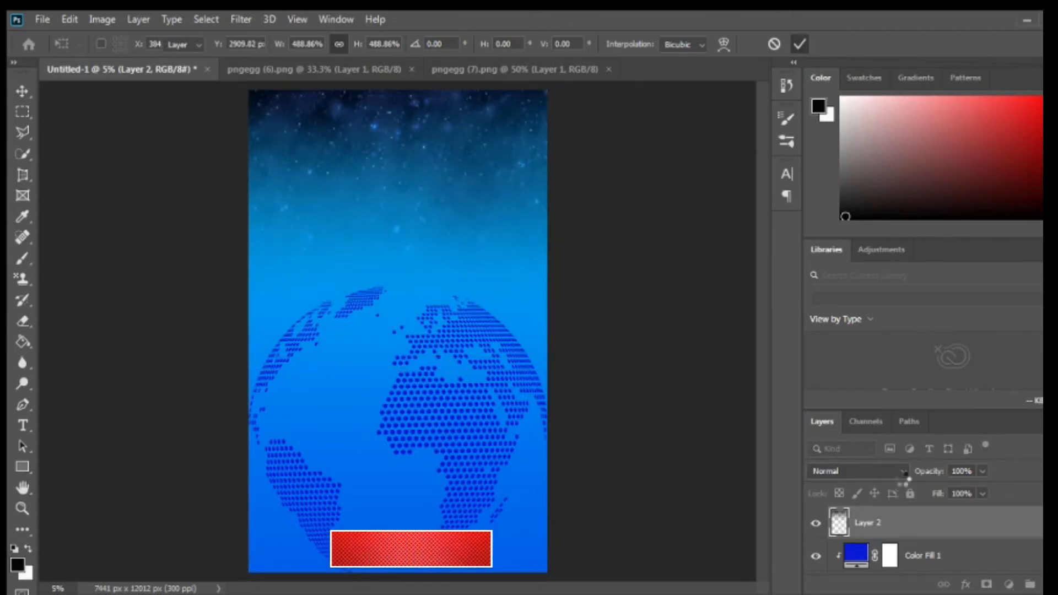
click(903, 472)
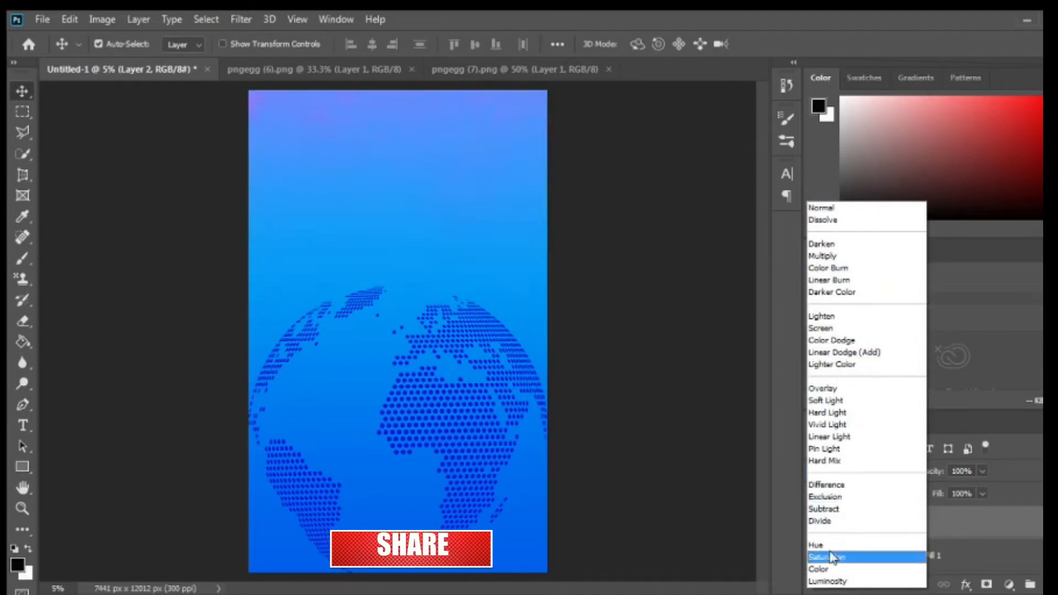
click(828, 581)
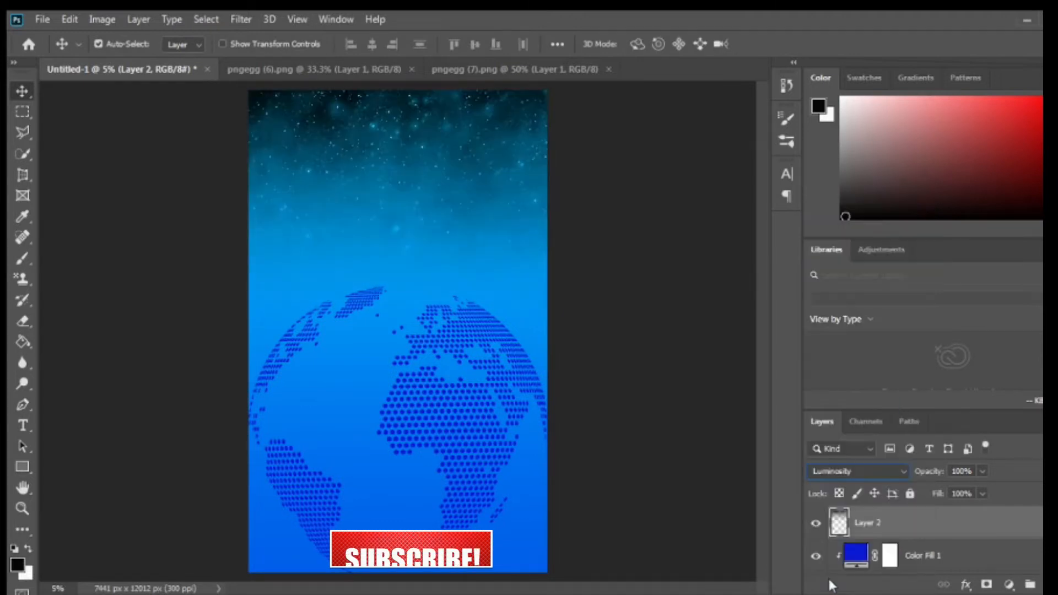
Step: Open the triangle image pngegg (9) from the root of New Volume (F:)
click(47, 15)
click(49, 48)
scroll(606, 221, down, 3)
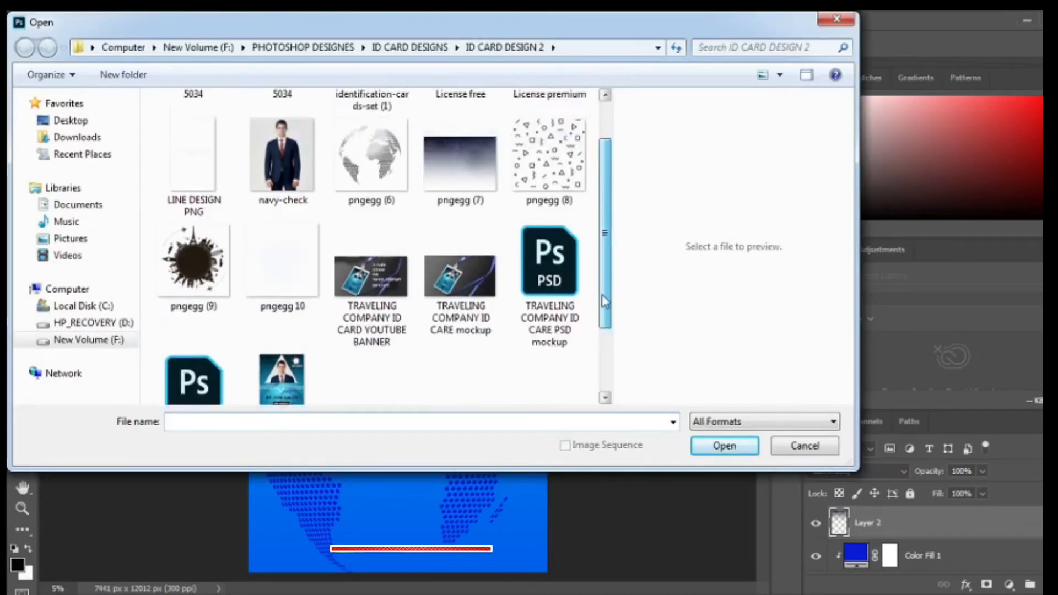
scroll(598, 210, up, 3)
click(316, 49)
click(199, 47)
scroll(607, 331, down, 10)
click(282, 319)
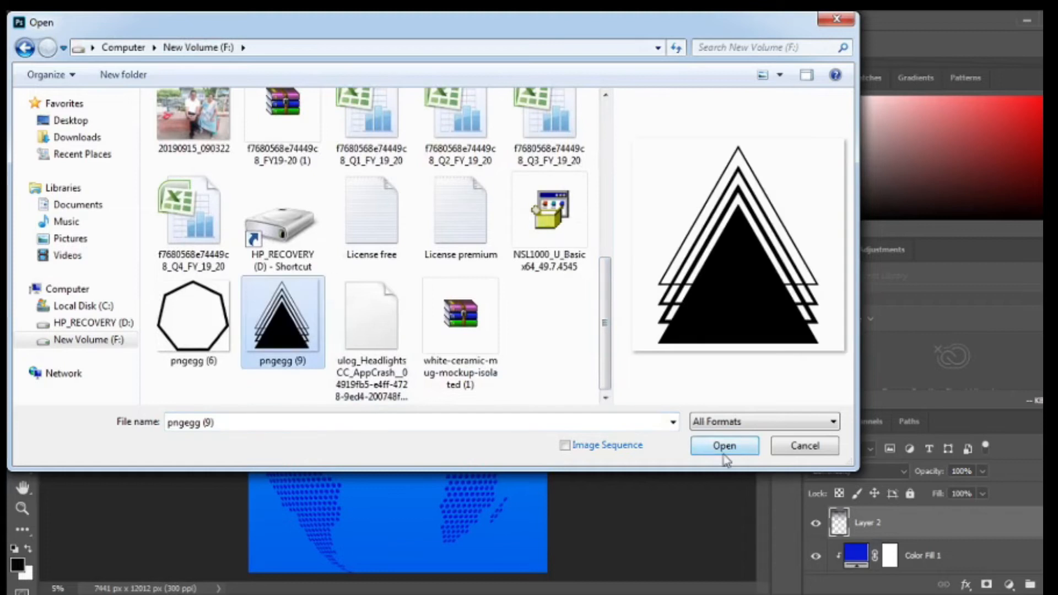
click(725, 445)
Step: Erase the outlined triangles around the solid black triangle in pngegg (9)
click(23, 320)
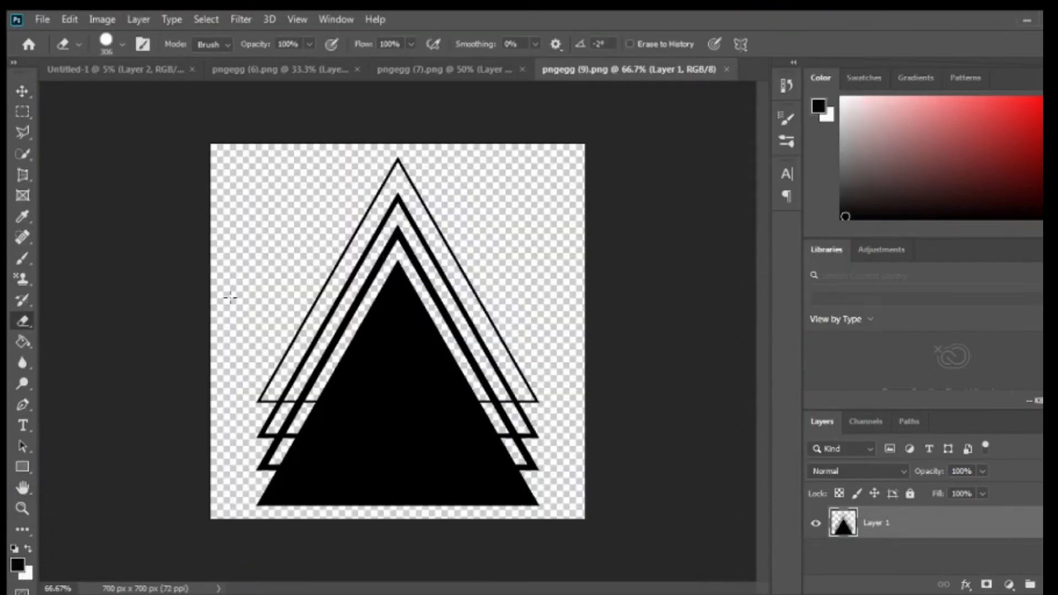
mouse_move(279, 265)
mouse_down()
mouse_move(307, 200)
mouse_move(402, 153)
mouse_move(485, 231)
mouse_move(485, 218)
mouse_move(501, 271)
mouse_move(569, 333)
mouse_move(562, 366)
mouse_move(598, 413)
mouse_move(587, 424)
mouse_up()
mouse_move(200, 347)
mouse_down()
mouse_move(288, 280)
mouse_move(204, 435)
mouse_up()
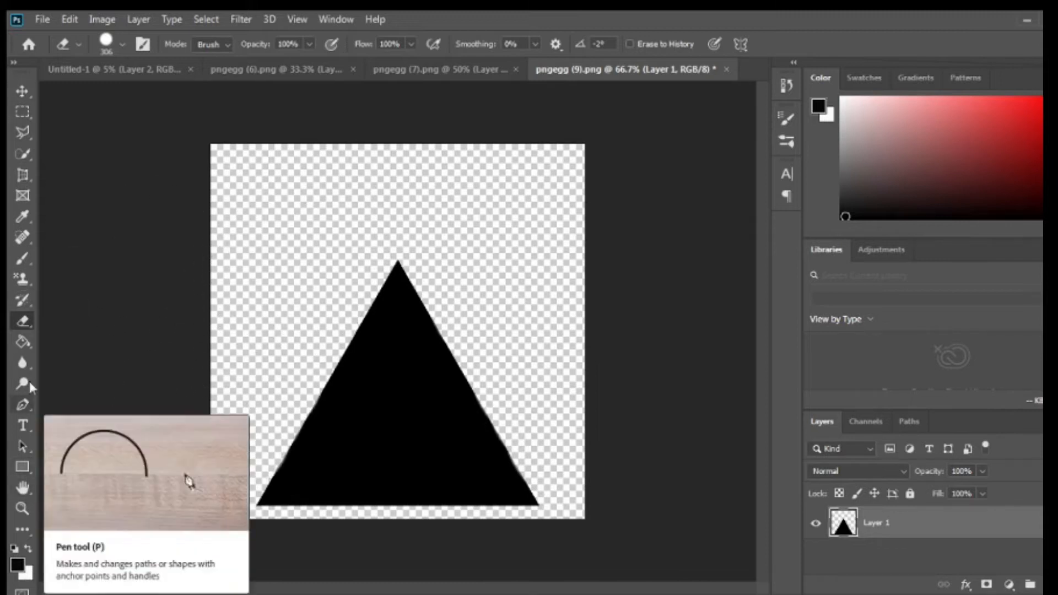
click(17, 564)
click(858, 214)
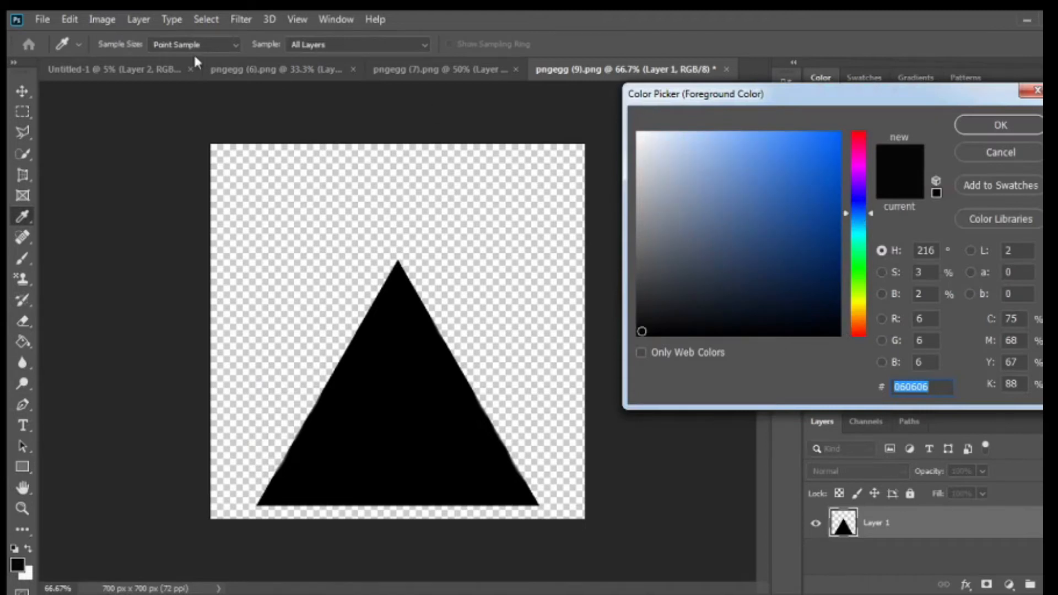
key(Escape)
Step: Close the pngegg (6) and pngegg (7) documents and return to the Untitled-1 card
click(237, 69)
click(324, 70)
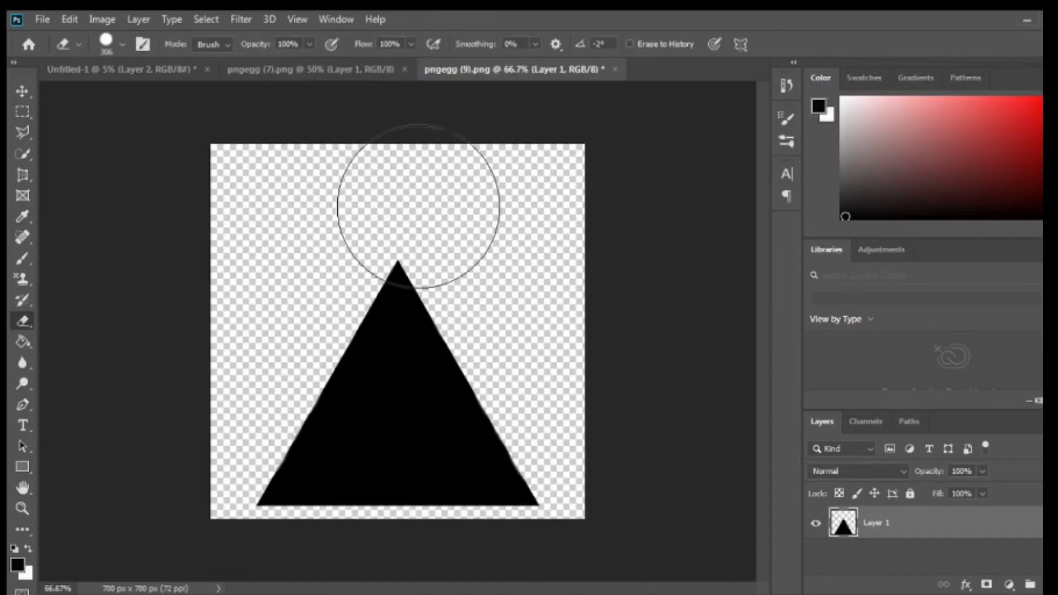
click(311, 69)
click(404, 70)
click(122, 70)
Step: Open the portrait photo navy-check from the ID CARD DESIGN 2 folder
click(37, 19)
click(57, 51)
double_click(196, 248)
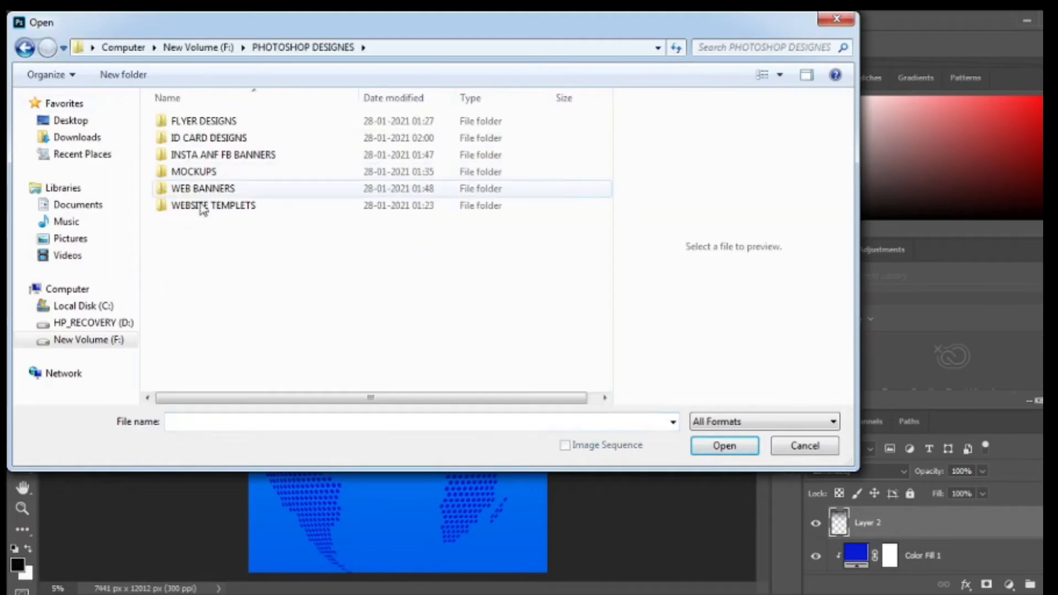
double_click(217, 139)
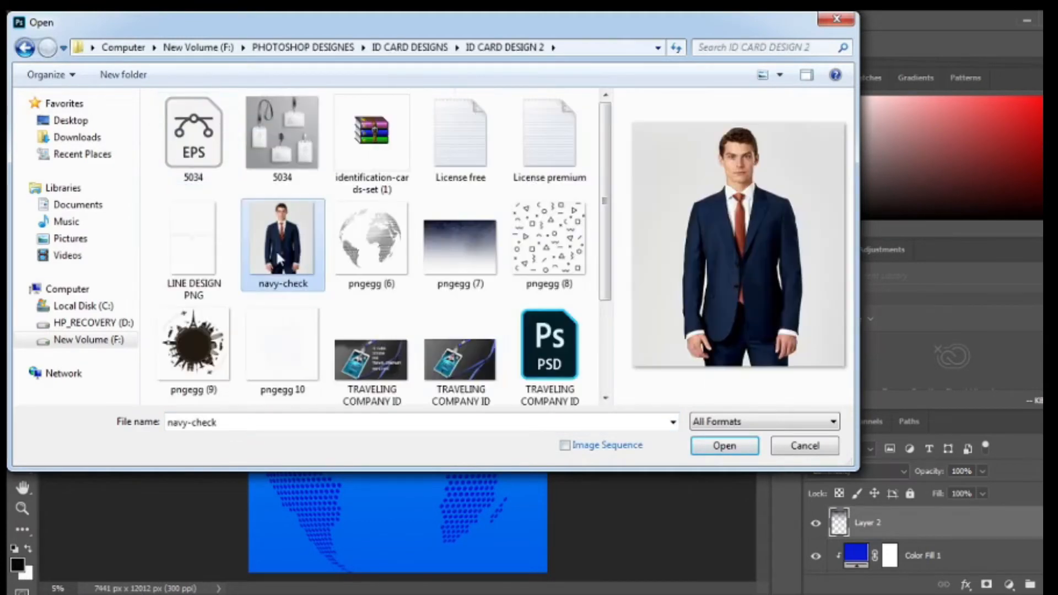
click(711, 448)
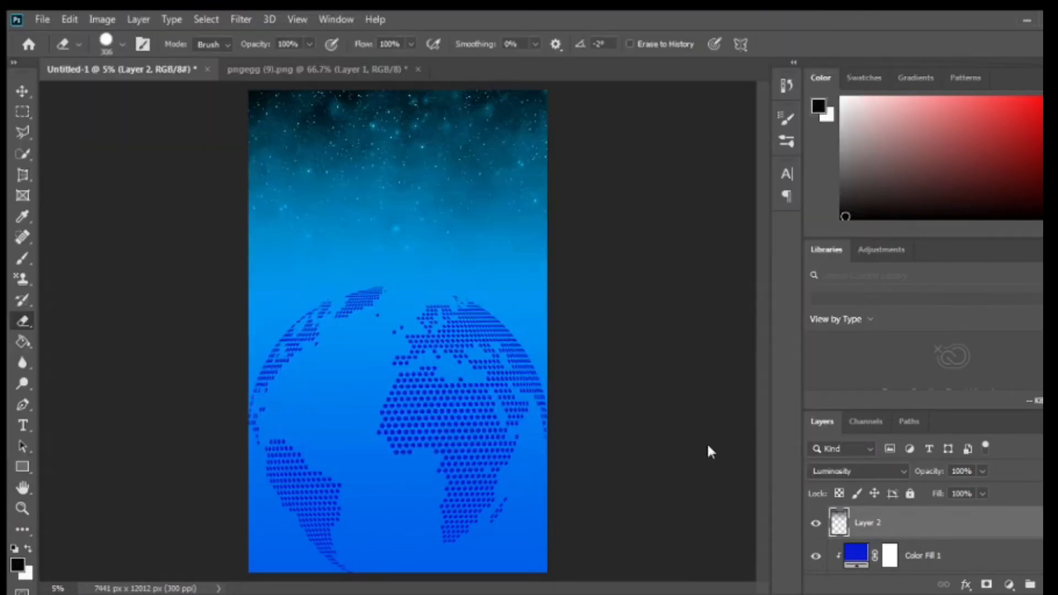
Step: Copy the man's photo from navy-check into the Untitled-1 card document and return to the card
key(v)
drag(448, 71, 521, 134)
drag(639, 279, 353, 274)
drag(569, 135, 545, 71)
click(178, 72)
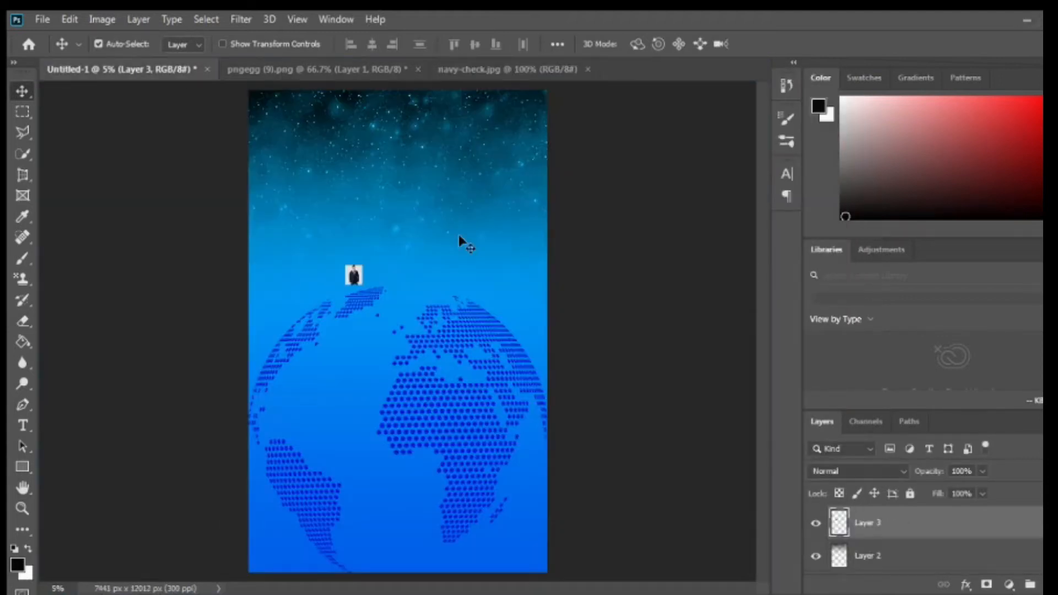
Step: Enlarge the man's photo and position it above the globe in the card's upper half
key(ctrl+t)
drag(363, 265, 480, 182)
drag(397, 216, 396, 208)
Step: Copy the black triangle from pngegg (9) into the Untitled-1 card document
click(547, 74)
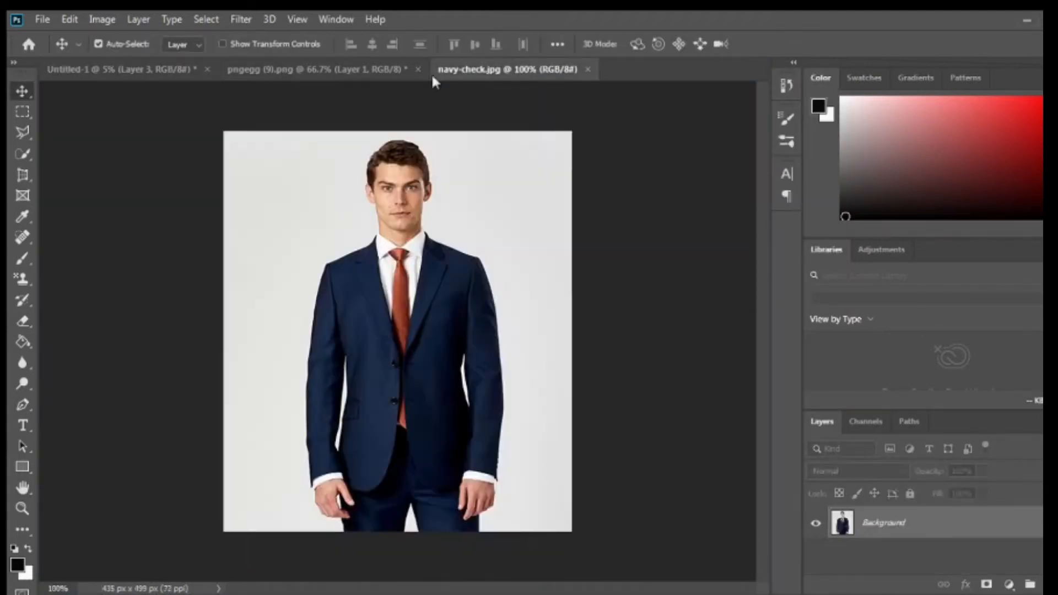
click(385, 72)
drag(386, 71, 508, 144)
drag(546, 409, 305, 353)
drag(302, 391, 302, 389)
drag(478, 142, 485, 69)
Step: Enlarge the black triangle directly below the man's photo on the card
key(ctrl+t)
drag(422, 318, 498, 163)
key(Return)
click(358, 272)
key(ctrl+t)
click(797, 46)
Step: Set the foreground color to light grey and fill the black triangle with it using the Paint Bucket
click(351, 350)
click(18, 564)
click(638, 140)
click(999, 122)
click(23, 342)
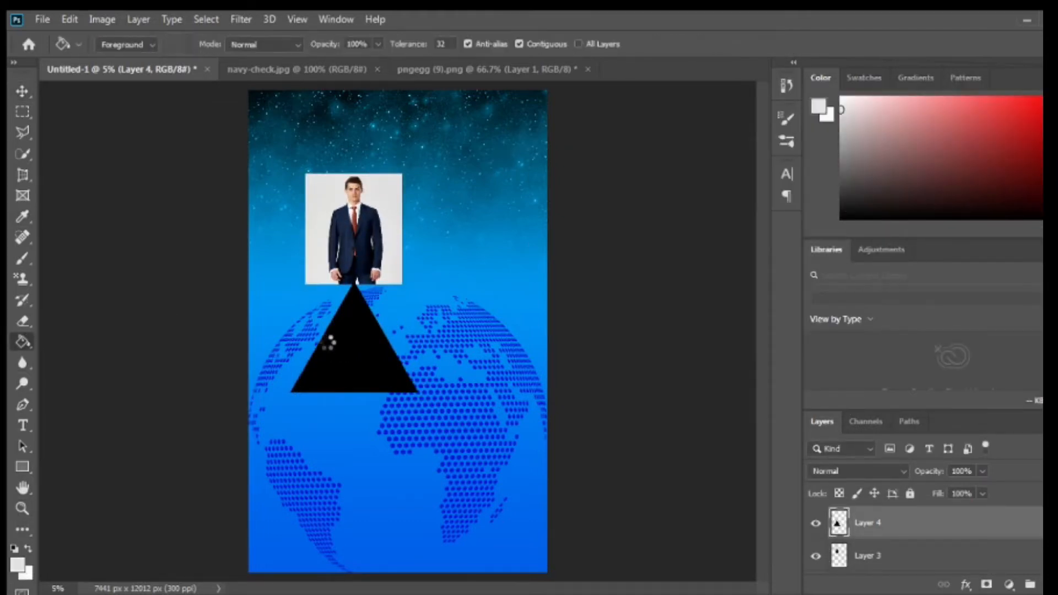
click(332, 349)
Step: Move the triangle layer beneath the man's photo layer and hide the photo layer
key(v)
drag(868, 523, 900, 570)
click(815, 522)
Step: Enlarge the light grey triangle and center it horizontally with its apex at the card's top edge
key(ctrl+t)
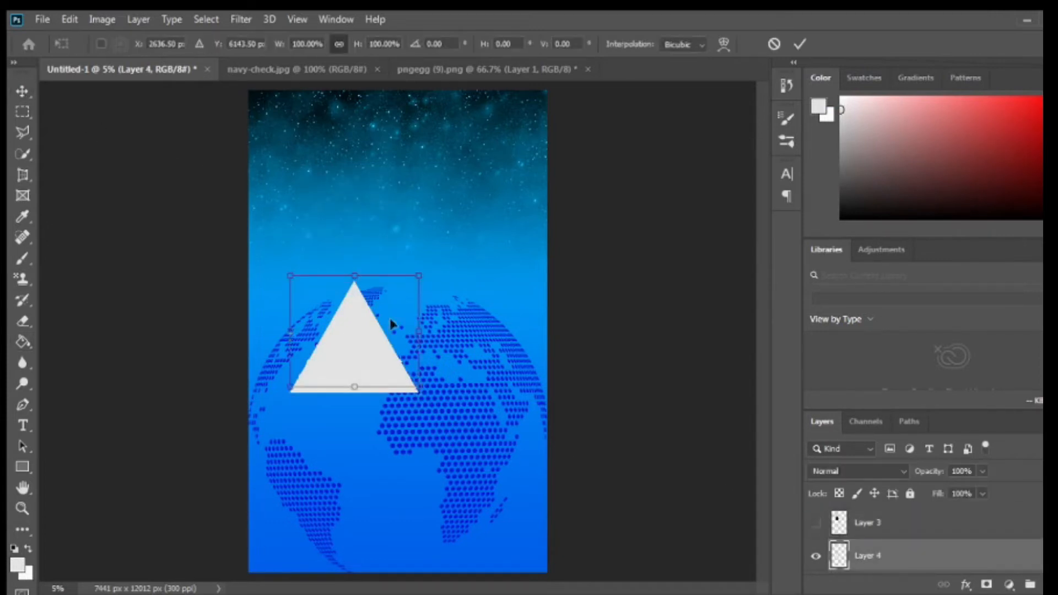
drag(392, 373, 421, 252)
drag(405, 173, 404, 91)
click(800, 44)
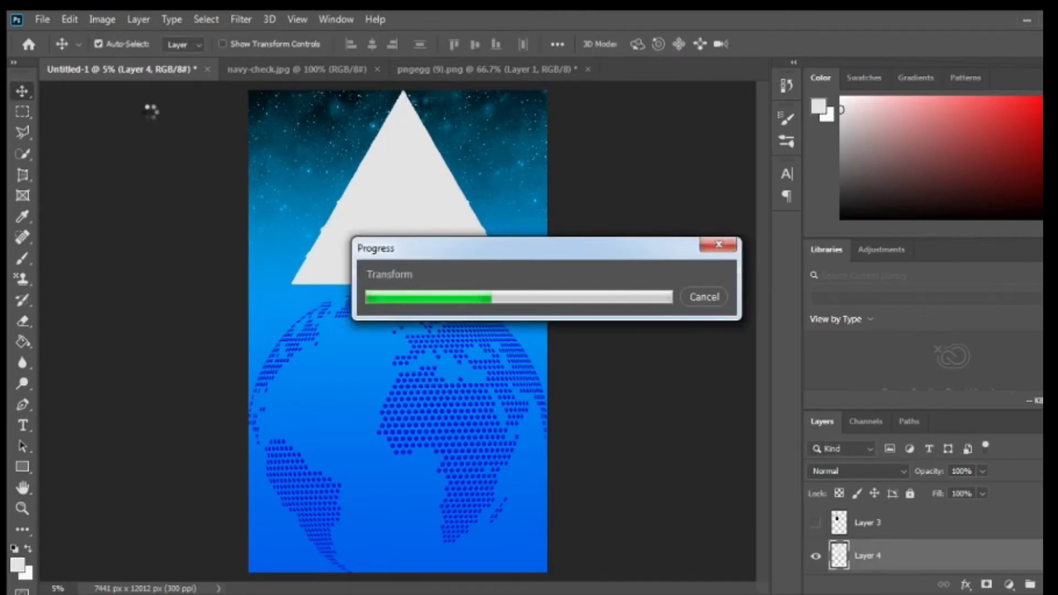
drag(400, 206, 391, 207)
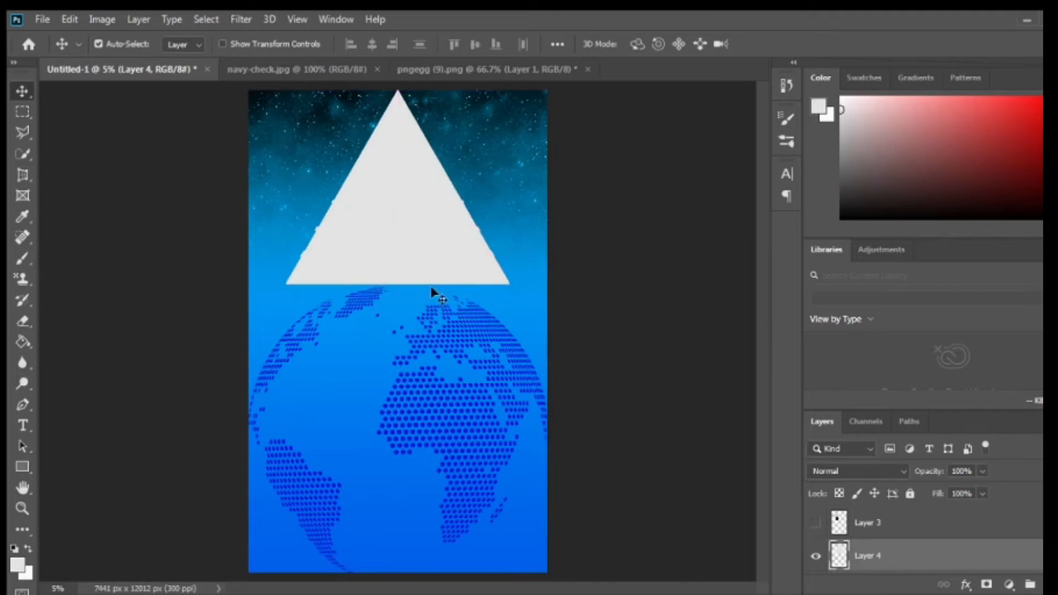
Step: Erase the uneven bumps along the triangle's edges and show the man's photo layer again
click(23, 322)
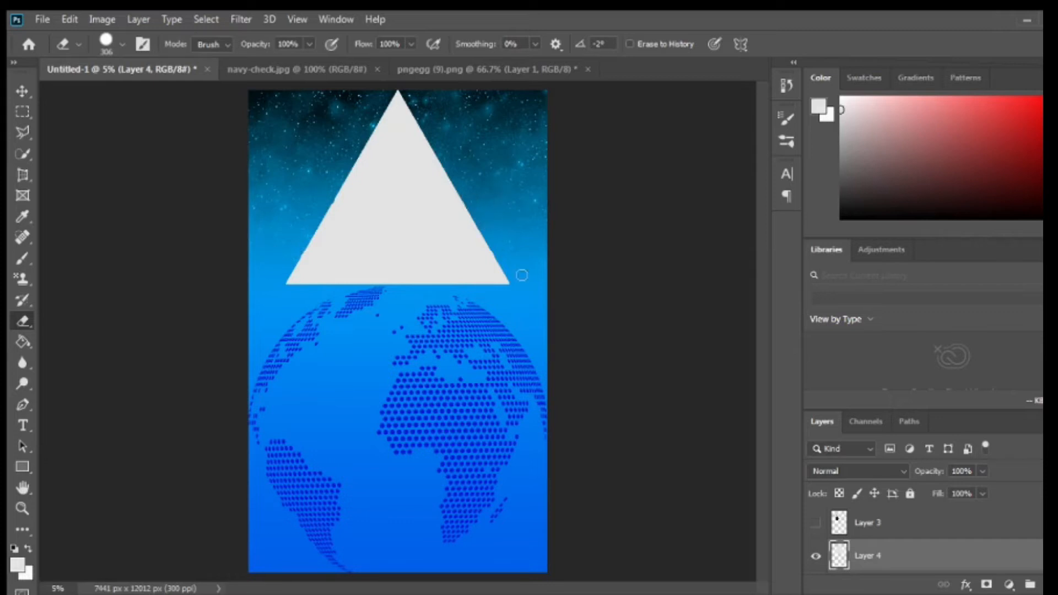
click(23, 91)
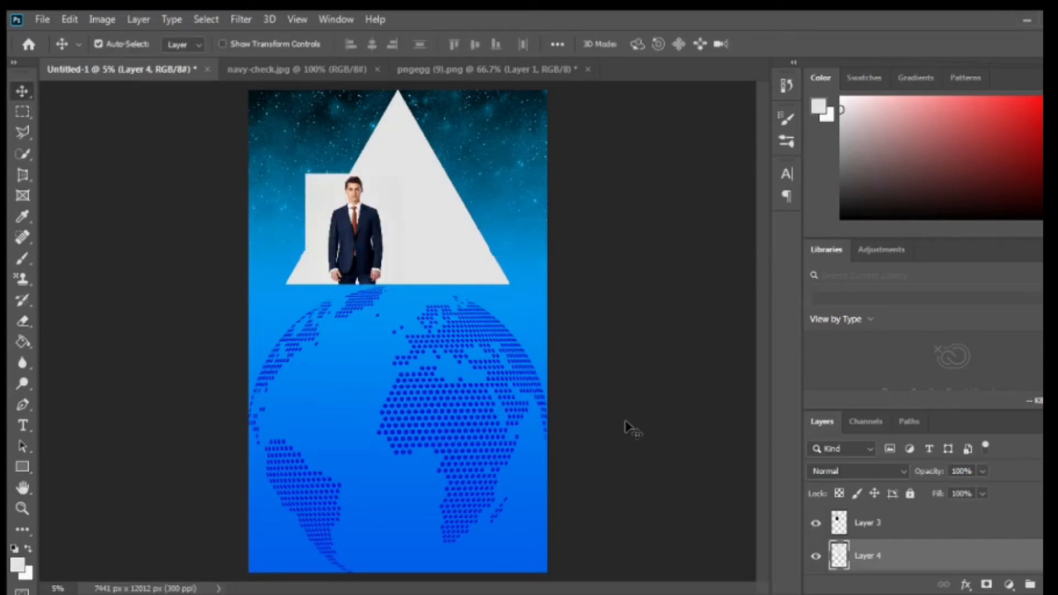
Step: Scale the man's photo to about 173% so it covers most of the triangle
key(ctrl+t)
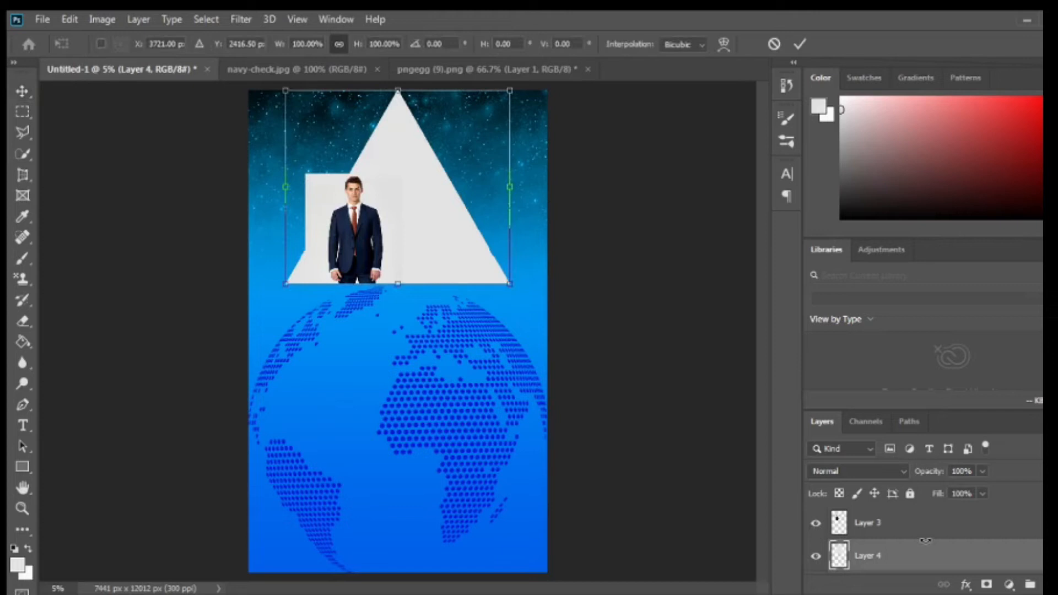
click(774, 44)
click(867, 522)
key(ctrl+t)
drag(401, 165, 473, 92)
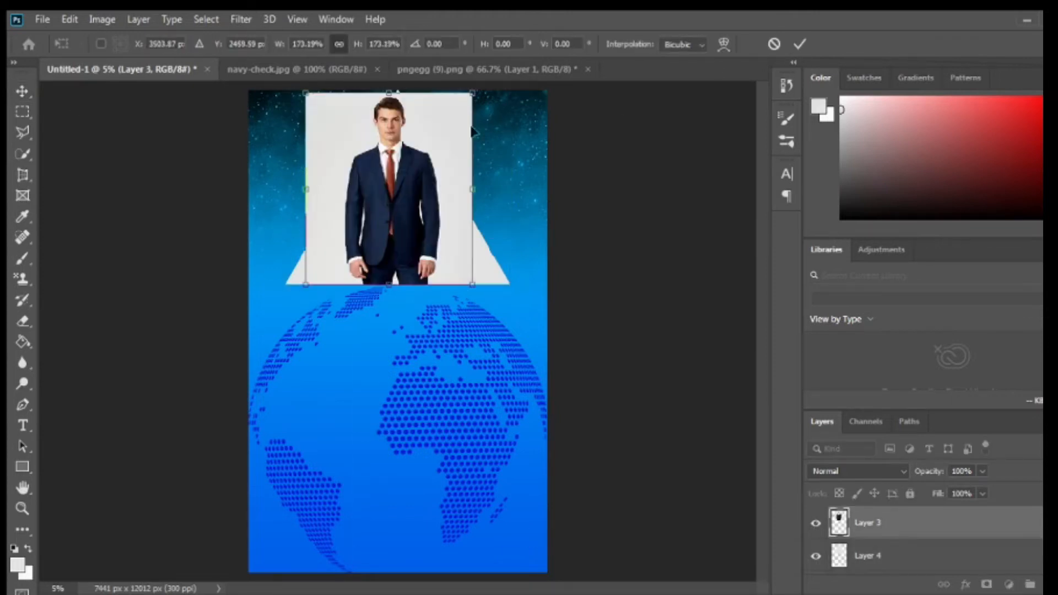
key(Return)
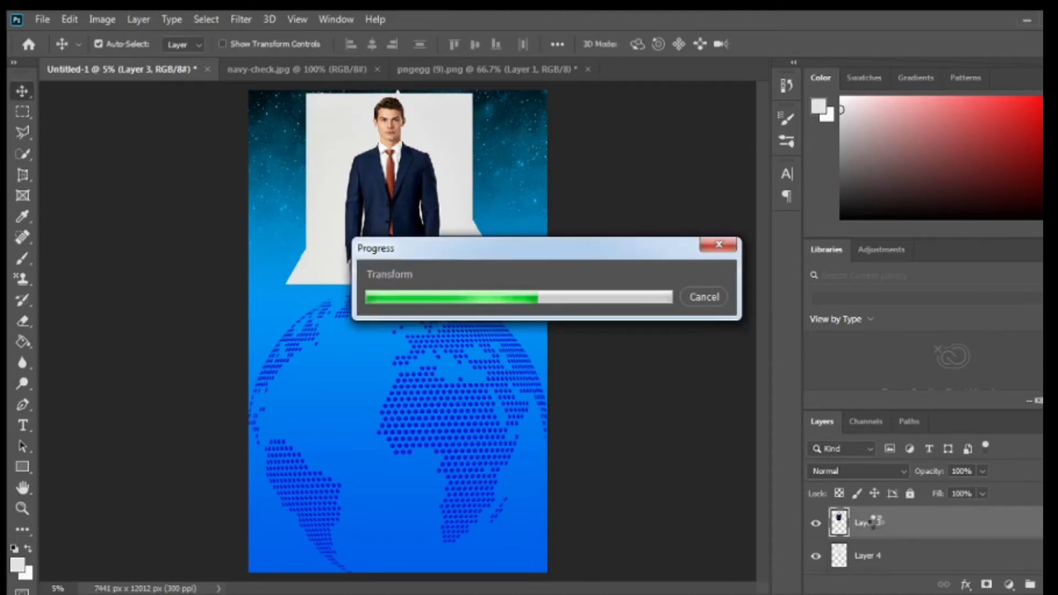
Step: Clip the man's photo to the triangle layer, enlarge it to about 120.5% and position his head and torso centrally inside the triangle
right_click(864, 524)
click(905, 312)
key(ctrl+t)
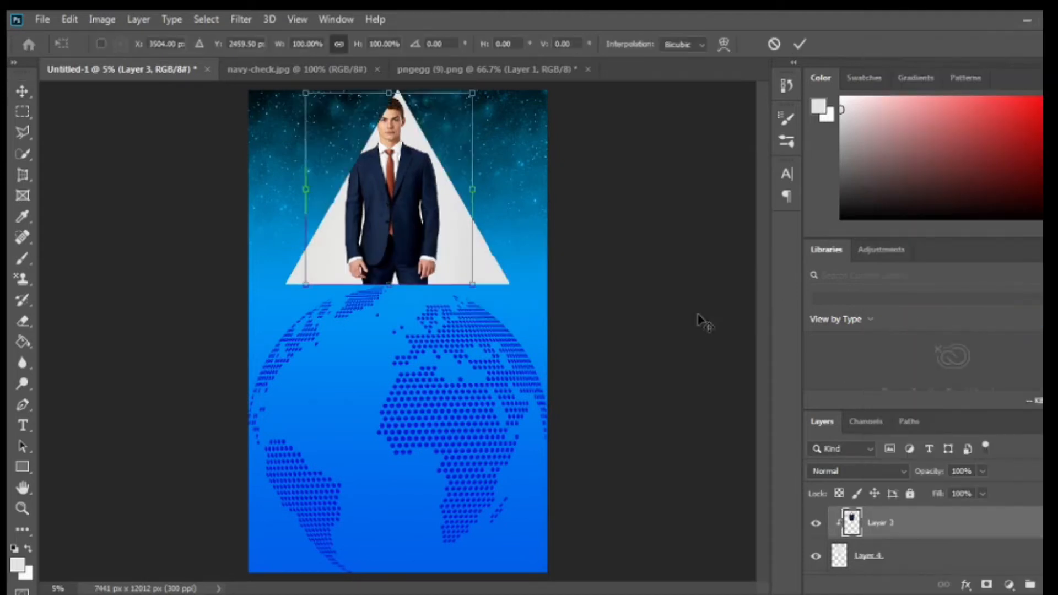
drag(414, 230, 414, 268)
drag(389, 134, 389, 120)
drag(400, 214, 406, 240)
drag(398, 146, 398, 121)
click(799, 44)
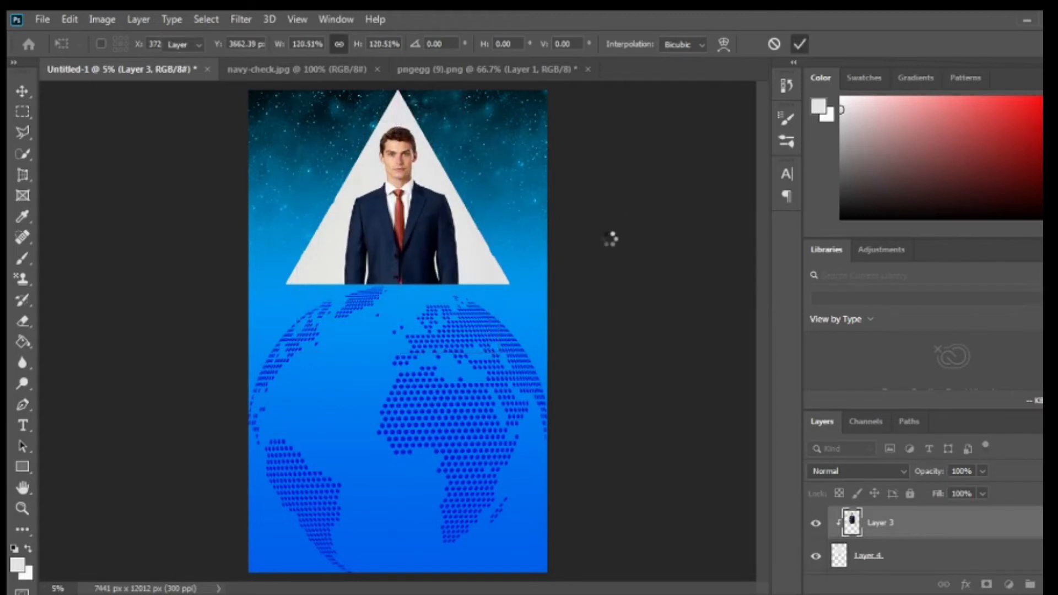
Step: Try to duplicate the triangle layer beneath the man's photo, and undo the duplication
click(858, 556)
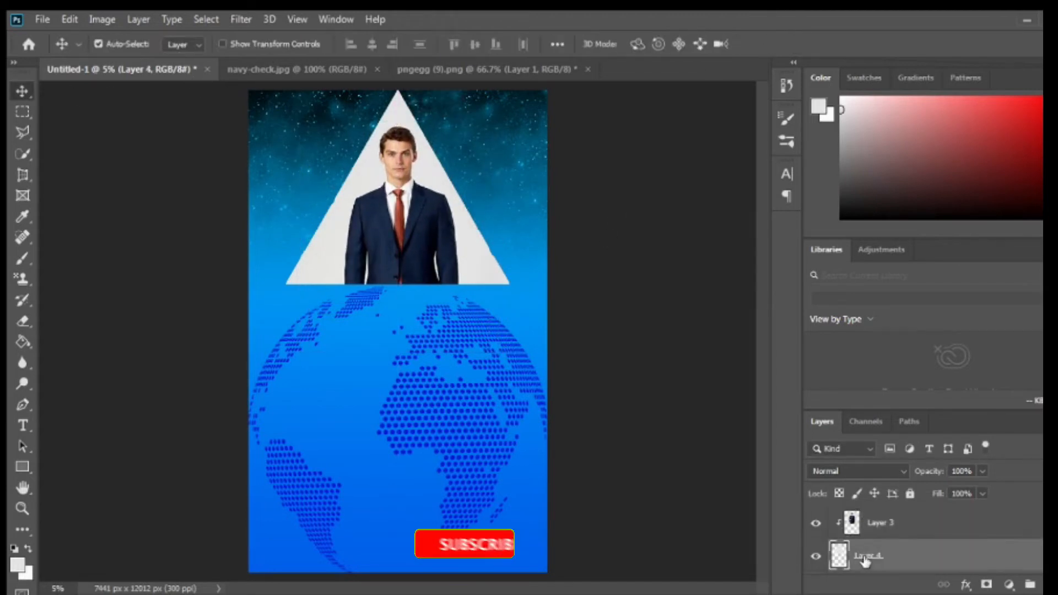
right_click(858, 556)
click(904, 95)
click(685, 165)
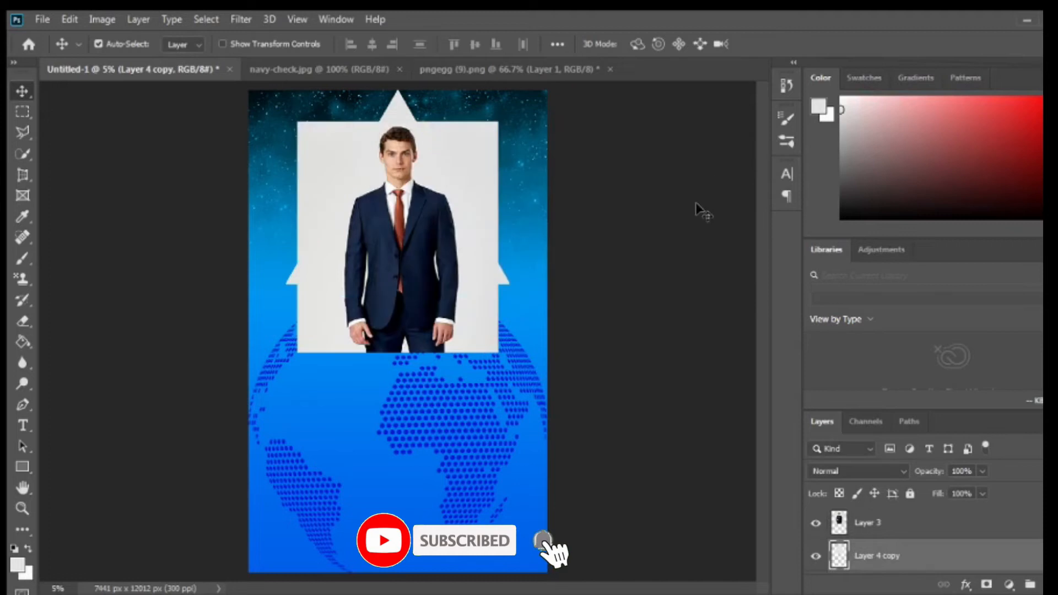
key(ctrl+z)
Step: Close navy-check.jpg, fill the black triangle in pngegg (9).png with light grey and copy it into the ID card document
click(377, 69)
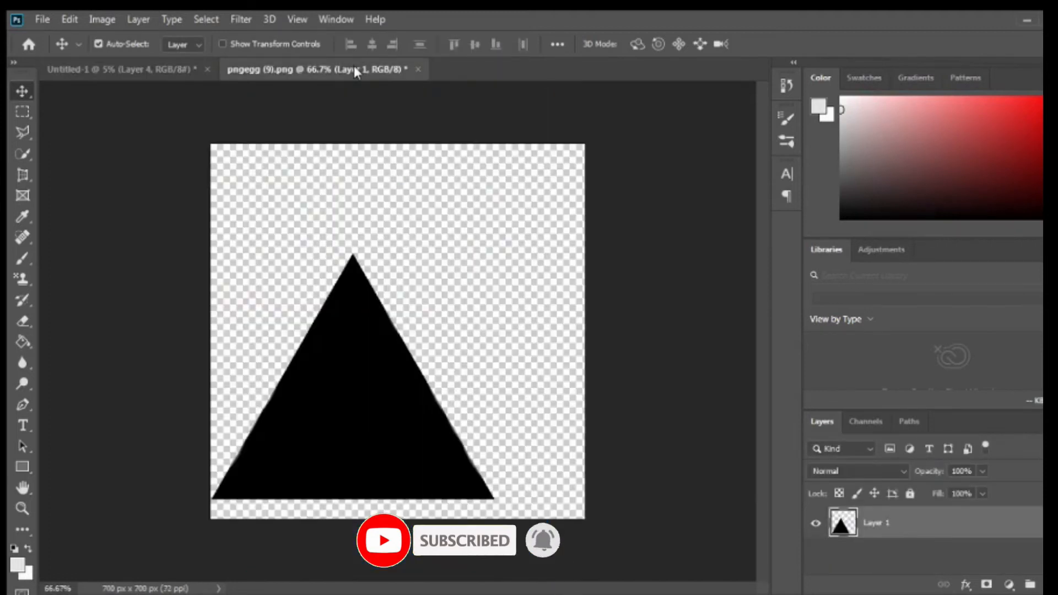
key(g)
click(352, 386)
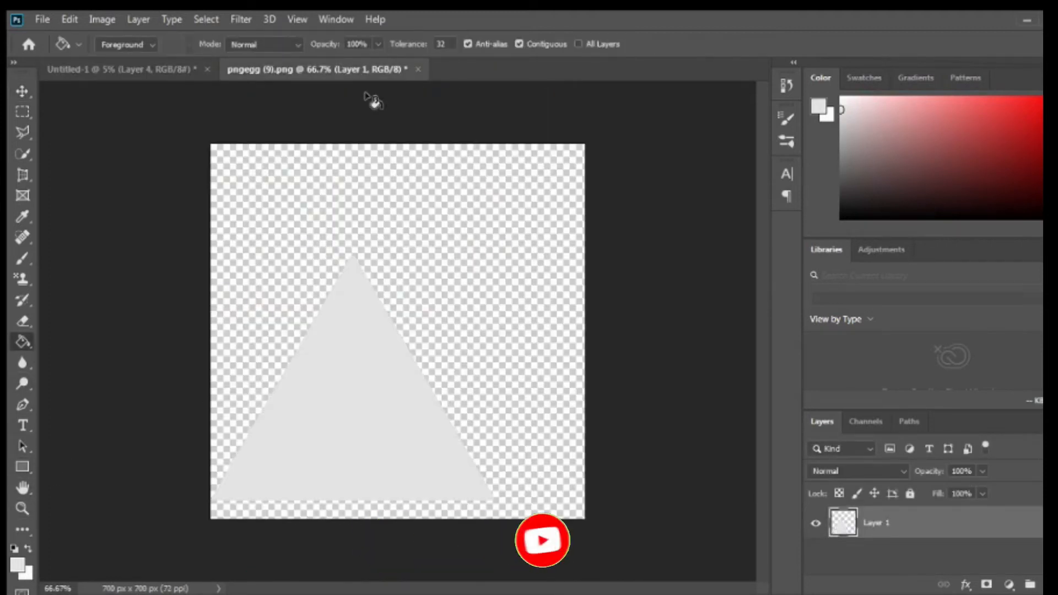
drag(340, 70, 459, 123)
click(23, 94)
drag(459, 379, 299, 383)
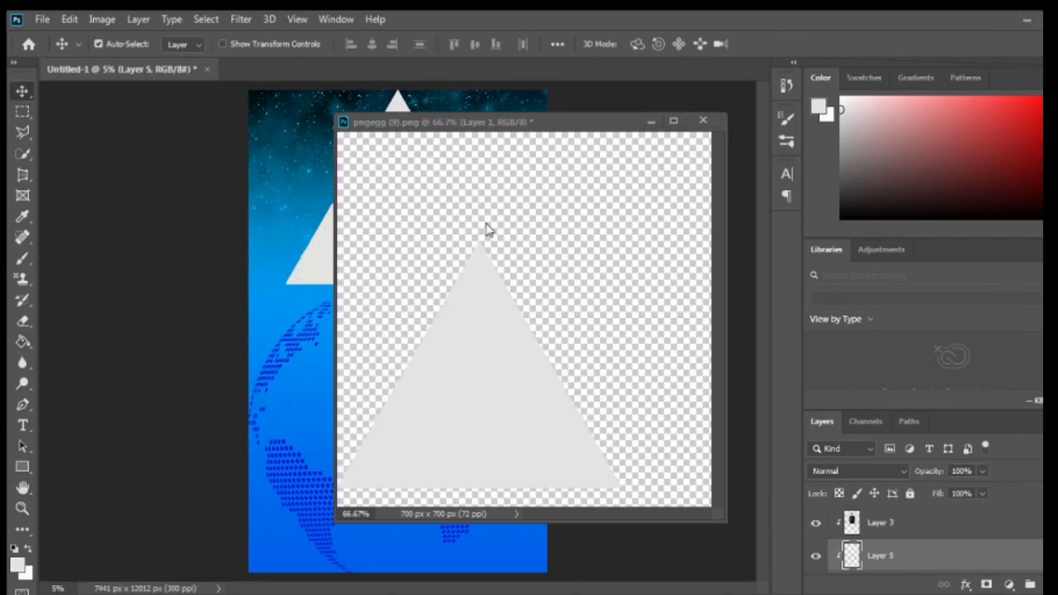
Step: Close pngegg (9).png and move the newly copied triangle layer above the man's photo layer
click(700, 120)
click(549, 248)
drag(941, 566, 839, 527)
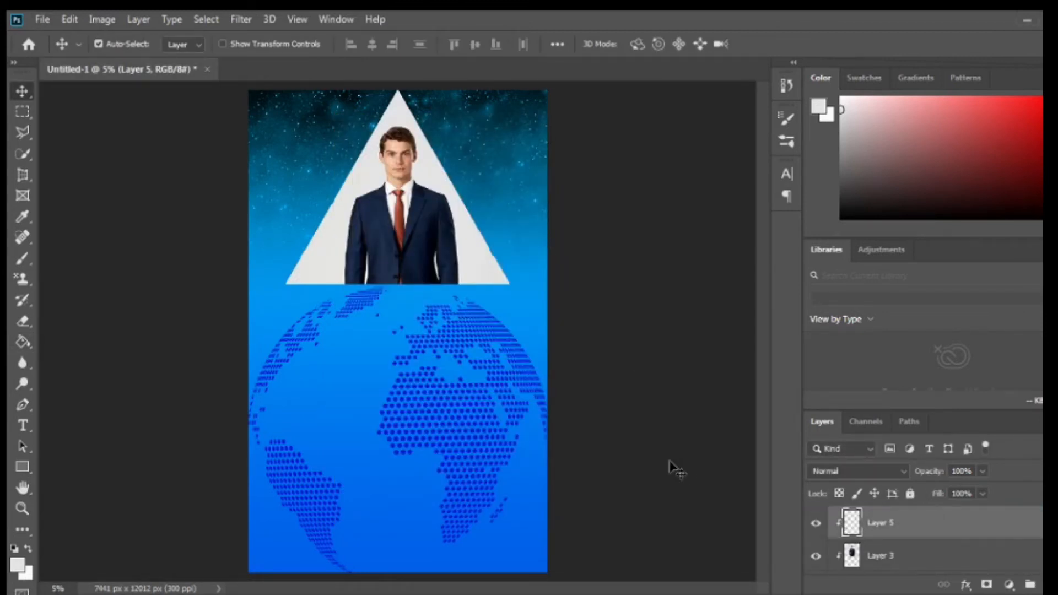
click(42, 19)
click(42, 20)
click(42, 19)
click(53, 25)
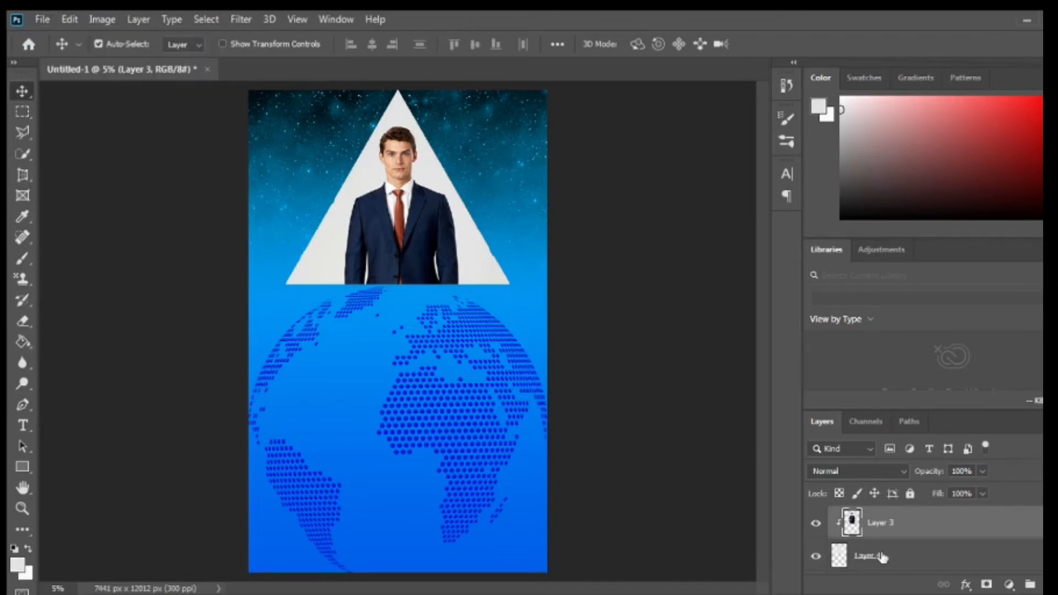
Step: Try to place a copy of the triangle lower on the card over the globe, and undo it
click(881, 556)
drag(503, 284, 438, 465)
click(838, 527)
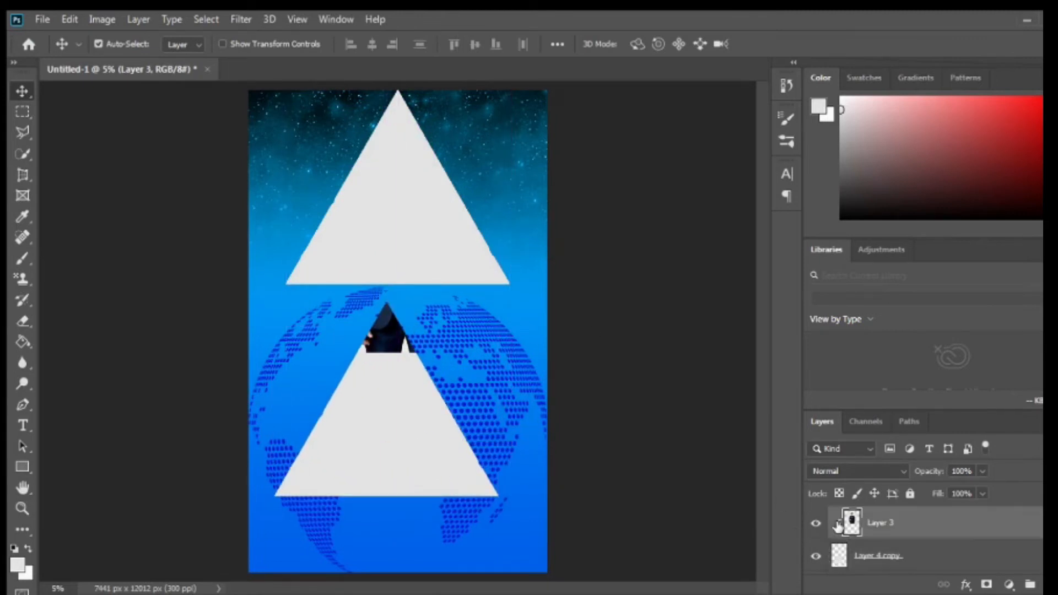
key(ctrl+z)
Step: Open the triangle image pngegg (9) from New Volume (F:)
click(43, 20)
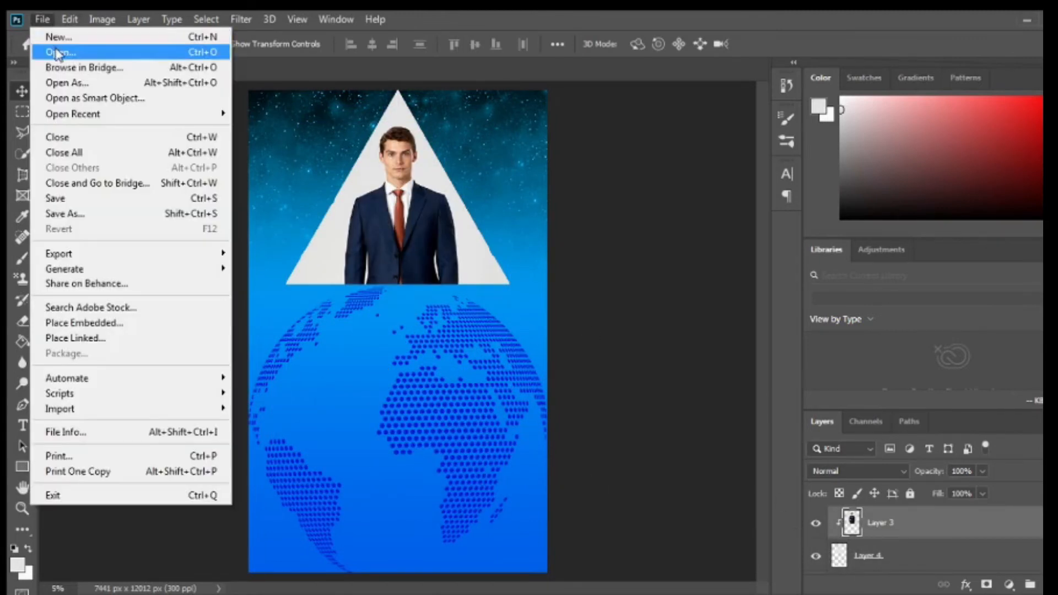
click(55, 53)
scroll(375, 248, down, 2)
scroll(375, 248, up, 2)
click(314, 48)
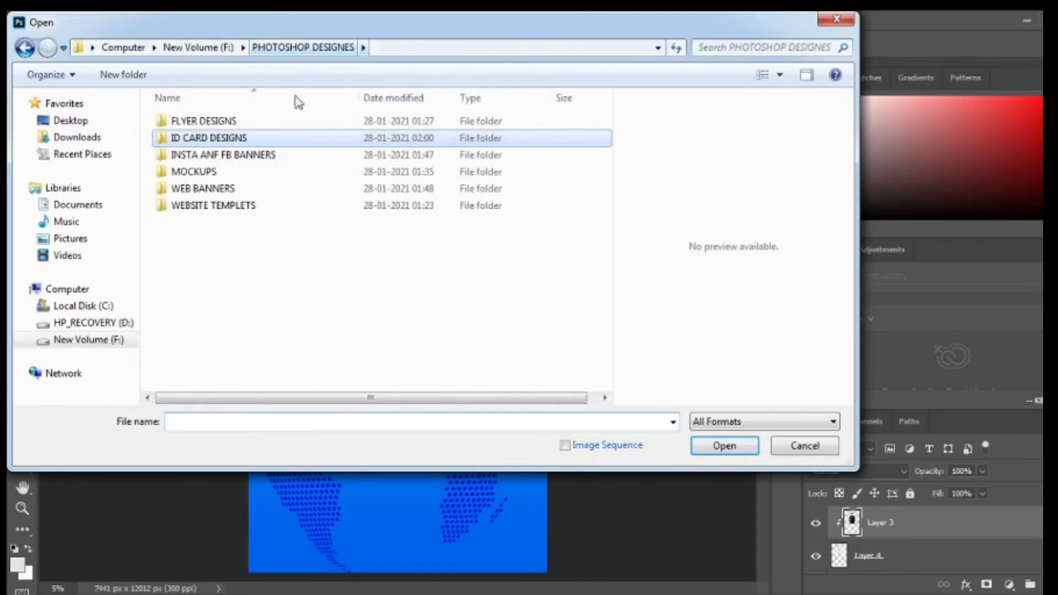
click(187, 47)
scroll(300, 320, down, 5)
click(301, 320)
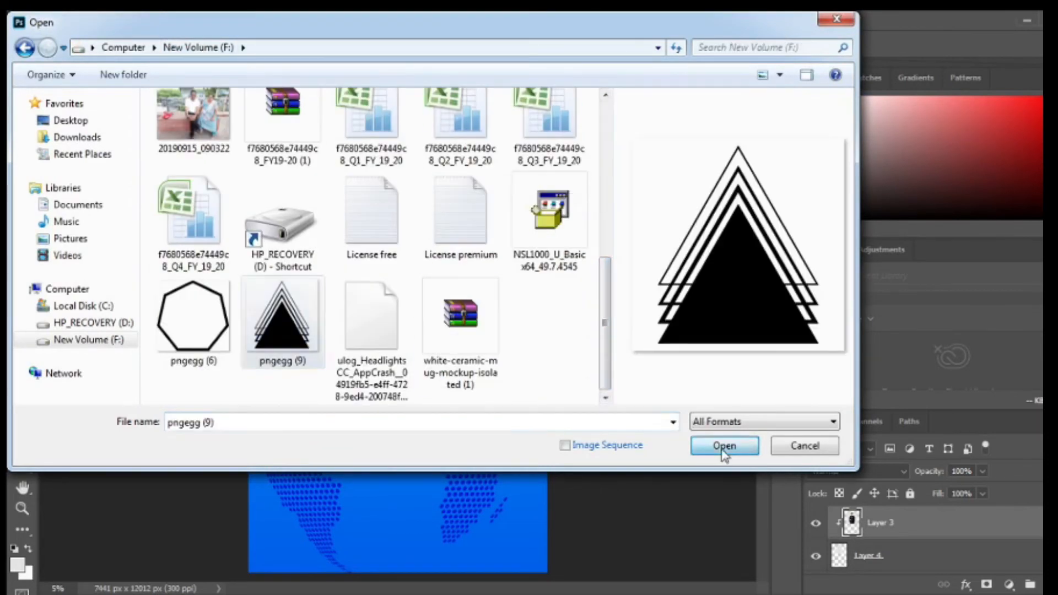
click(724, 445)
Step: Erase the outlined triangles around the solid black triangle with the Eraser
click(23, 320)
drag(250, 350, 207, 428)
mouse_move(243, 286)
mouse_down()
mouse_move(294, 275)
mouse_move(349, 201)
mouse_up()
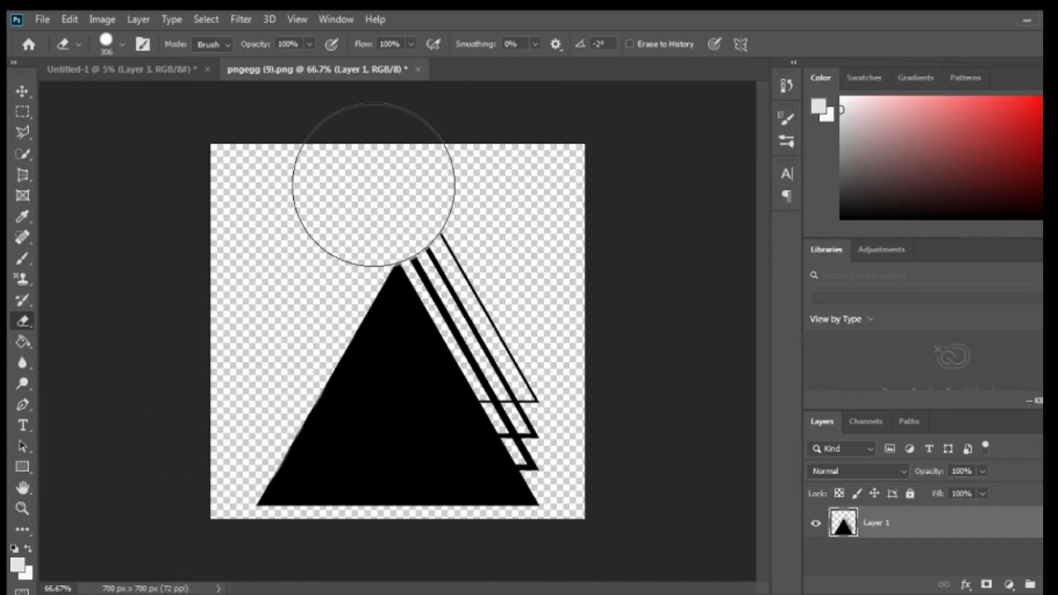
mouse_move(412, 175)
mouse_down()
mouse_move(480, 208)
mouse_move(520, 305)
mouse_move(580, 385)
mouse_move(586, 421)
mouse_move(575, 389)
mouse_up()
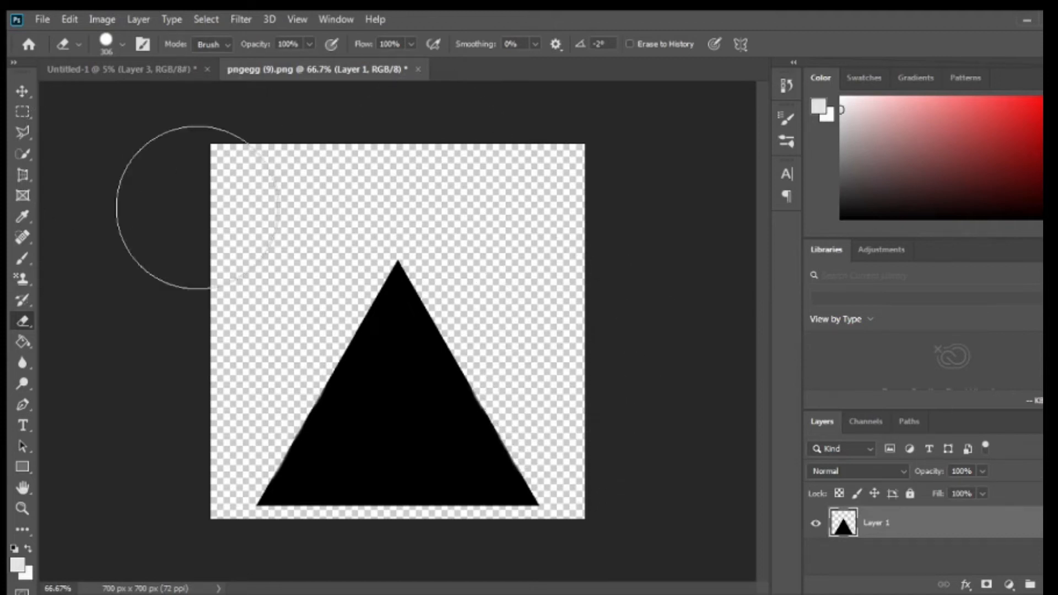
Step: Fill the black triangle with light grey and copy it into the ID card document over the globe's edge
click(23, 346)
click(372, 431)
drag(359, 71, 425, 115)
click(23, 90)
drag(507, 378, 270, 445)
drag(498, 115, 514, 69)
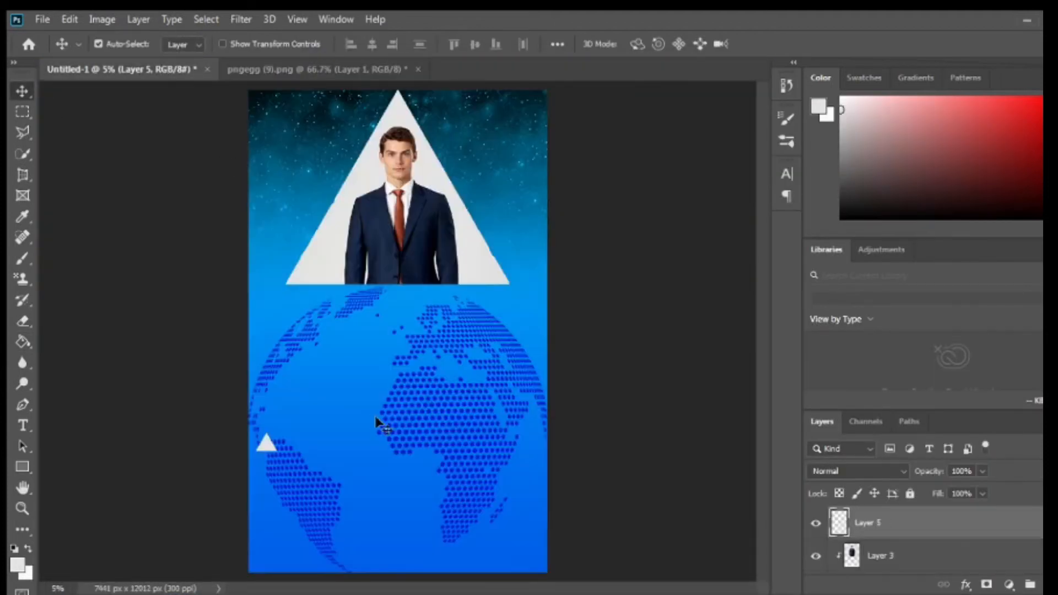
Step: Enlarge the newly copied light grey triangle to about 868.5% over the globe
key(ctrl+t)
drag(278, 434, 444, 287)
key(Return)
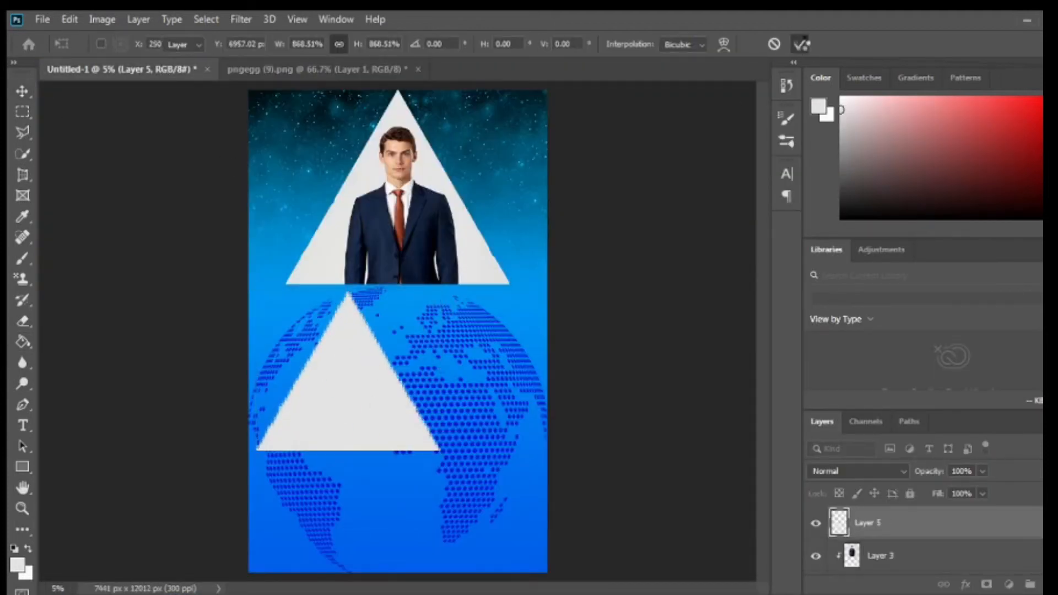
click(22, 324)
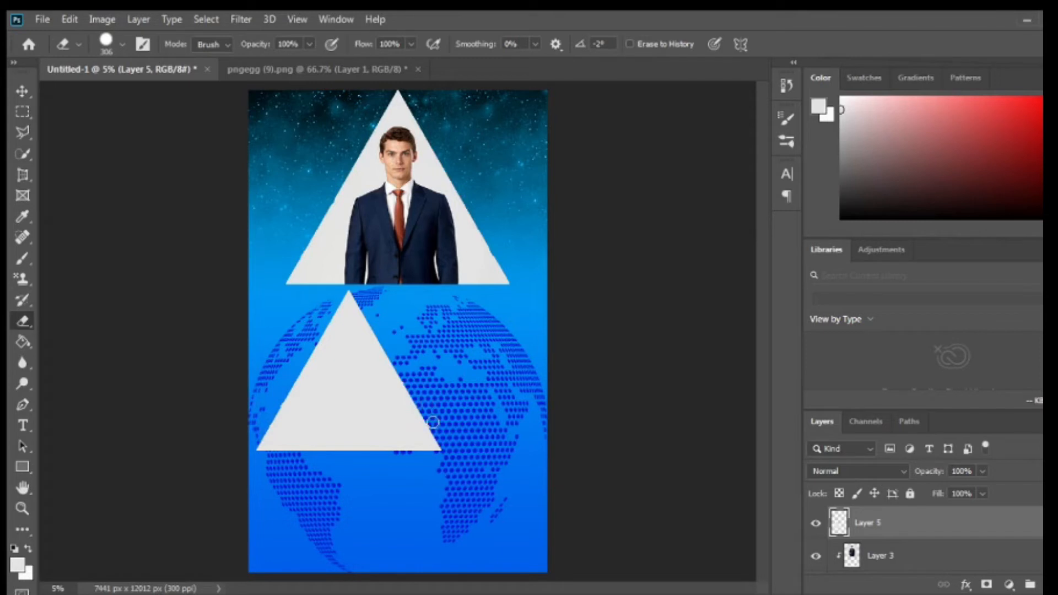
Step: Apply a dark grey Color Overlay to the new triangle layer
click(965, 584)
click(987, 529)
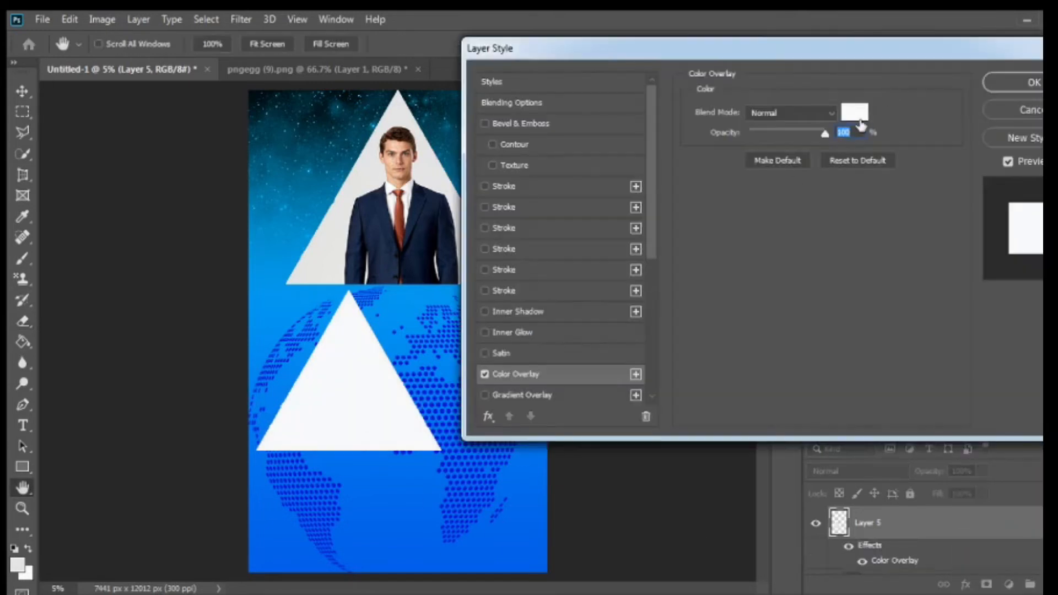
click(856, 113)
drag(645, 238, 642, 269)
click(1004, 124)
click(1020, 81)
Step: Move the dark grey triangle layer beneath the photo's triangle layer
click(22, 93)
drag(926, 521, 918, 577)
drag(922, 521, 921, 506)
Step: Scale the dark grey triangle to about 115.5% and offset it behind the photo triangle as a shadow along its right edge
key(ctrl+t)
drag(320, 410, 370, 236)
drag(491, 205, 455, 210)
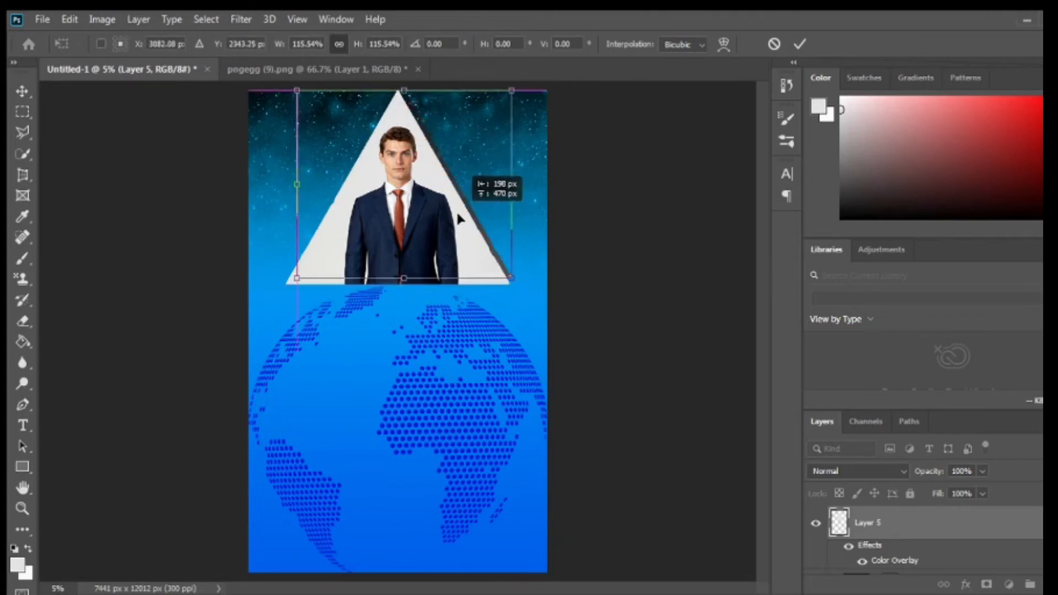
key(Return)
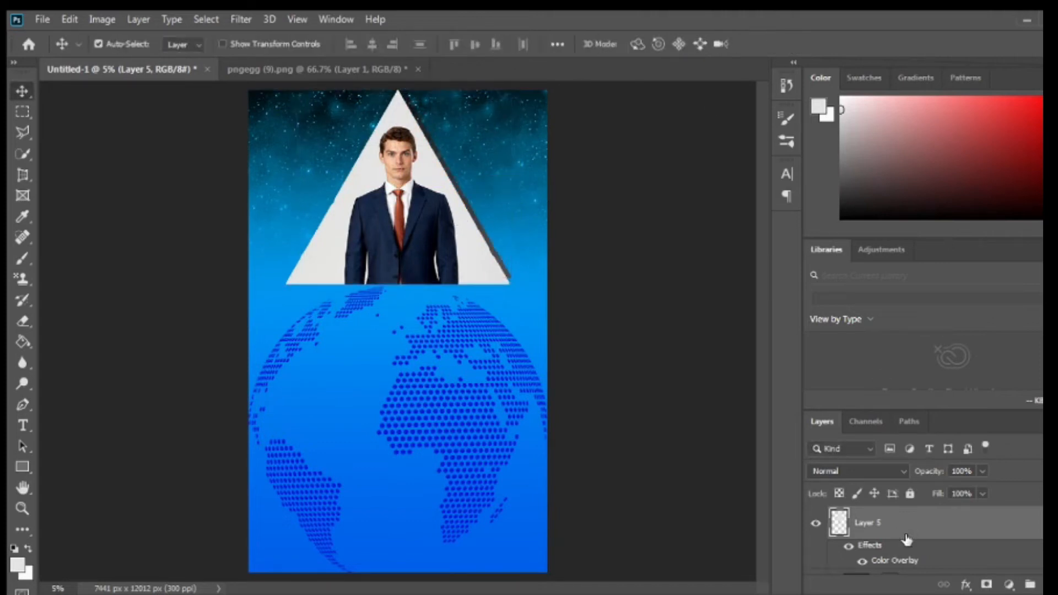
drag(905, 518, 907, 547)
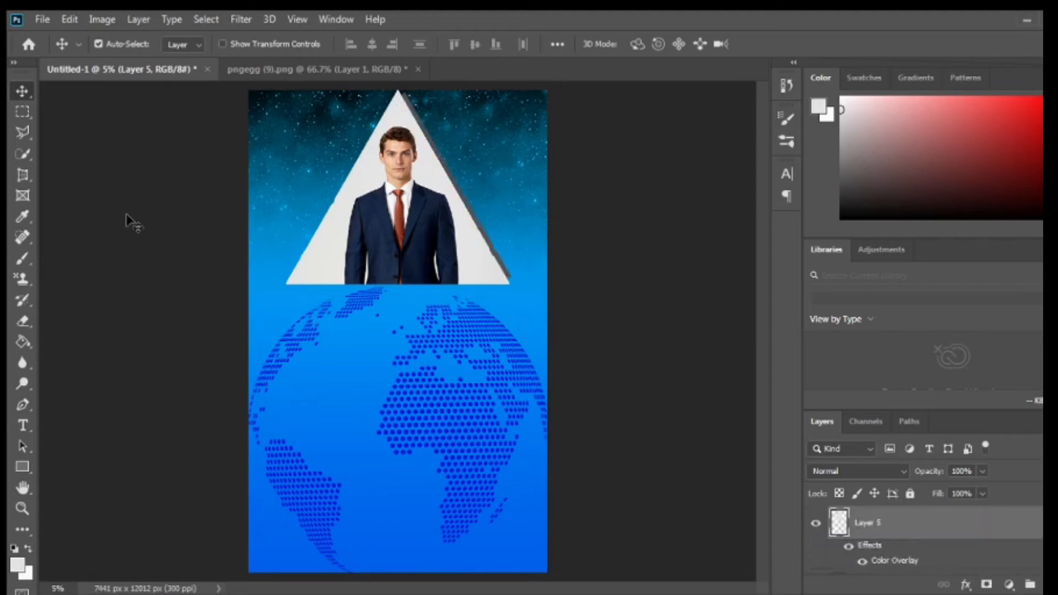
key(ctrl+t)
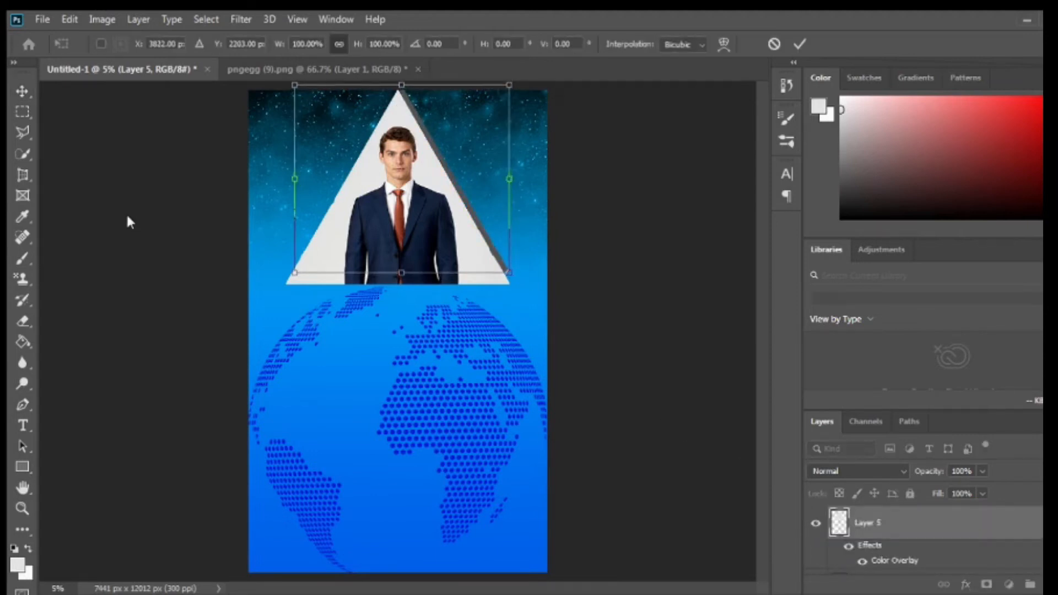
click(800, 44)
Step: Open LINE DESIGN PNG from the ID CARD DESIGN 2 folder and dismiss the Windows color scheme prompt
click(43, 19)
click(54, 48)
double_click(207, 251)
double_click(232, 137)
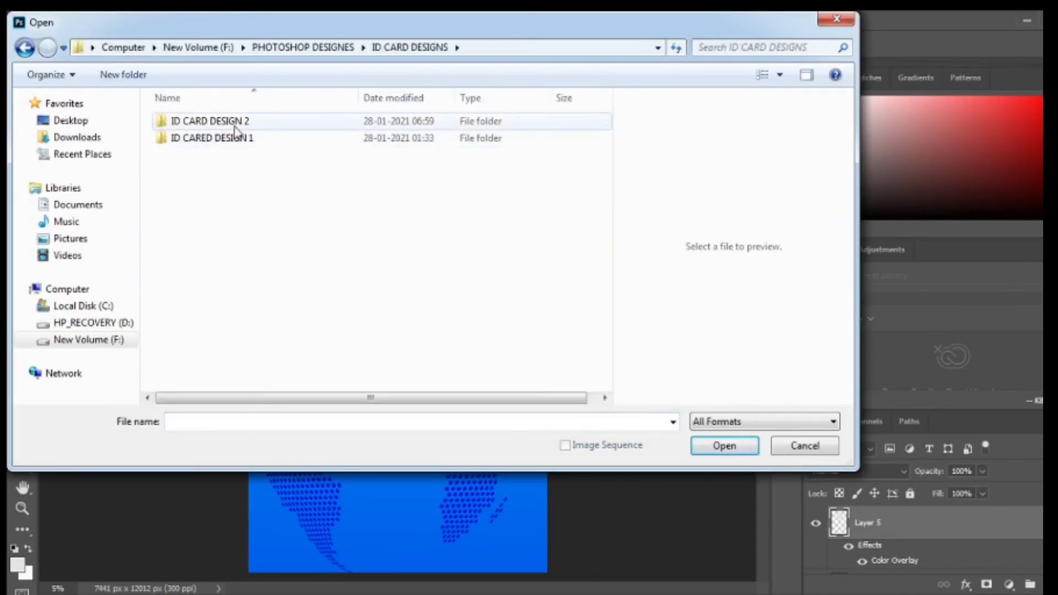
double_click(235, 132)
scroll(386, 248, down, 3)
scroll(386, 248, up, 2)
click(194, 215)
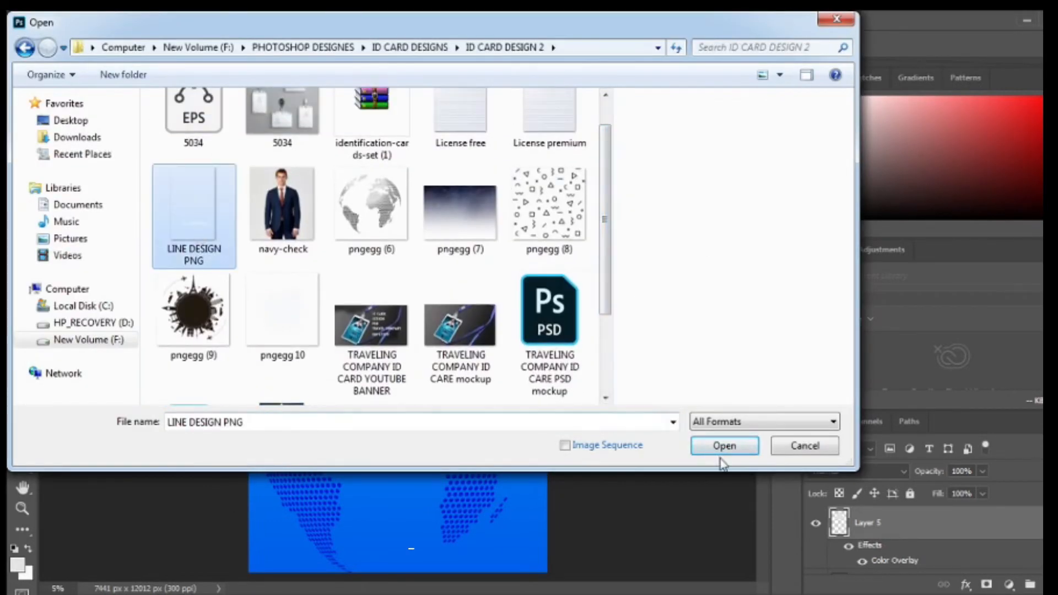
click(720, 452)
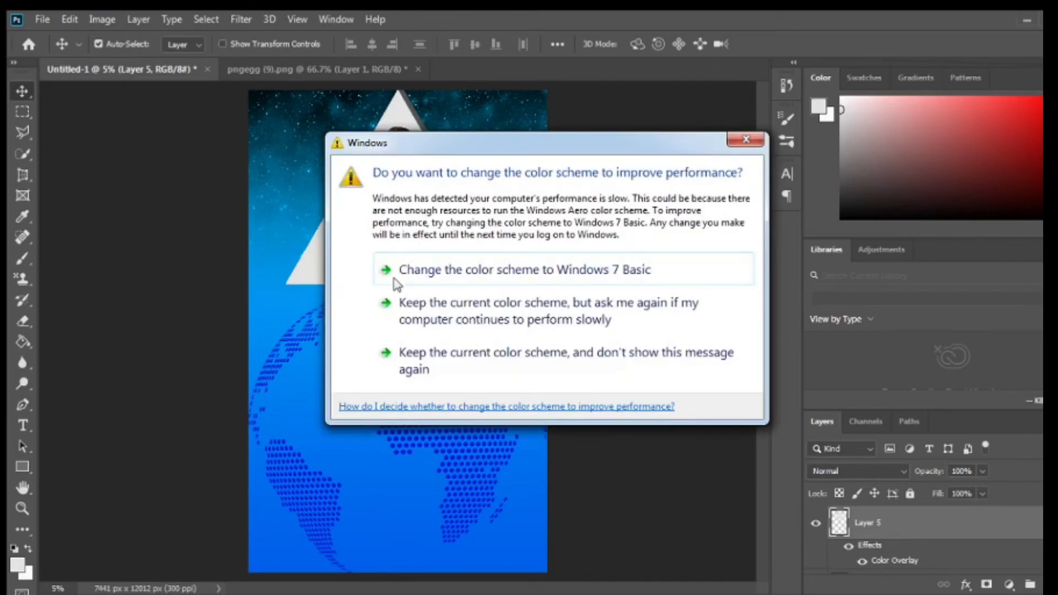
click(746, 140)
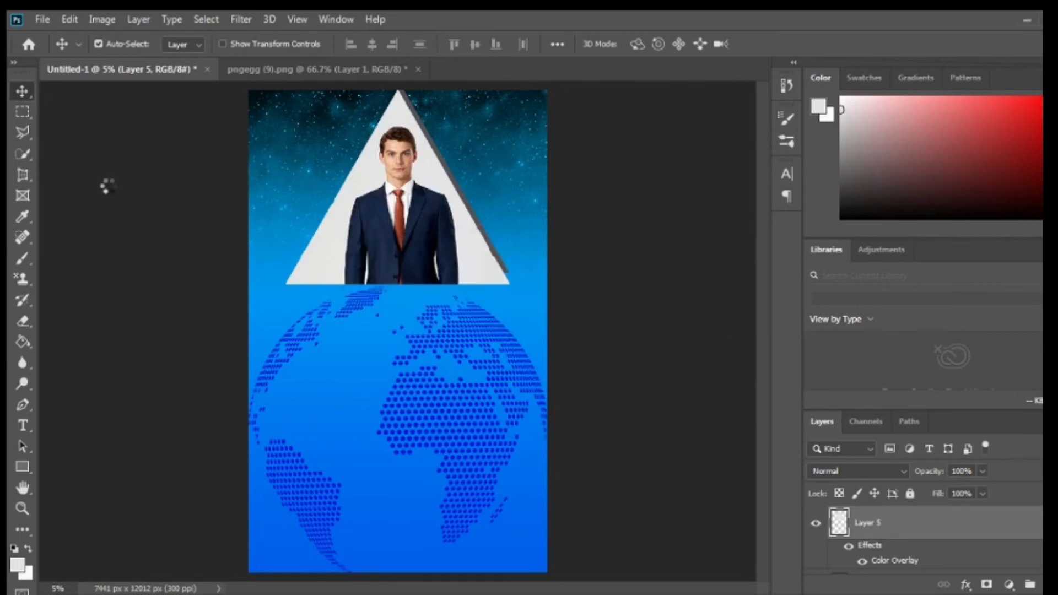
Step: Copy the white line design into the ID card and position its V-shaped double line just below the photo triangle
drag(468, 69, 512, 156)
drag(530, 400, 401, 389)
drag(573, 161, 496, 71)
click(190, 68)
key(ctrl+t)
drag(499, 429, 390, 361)
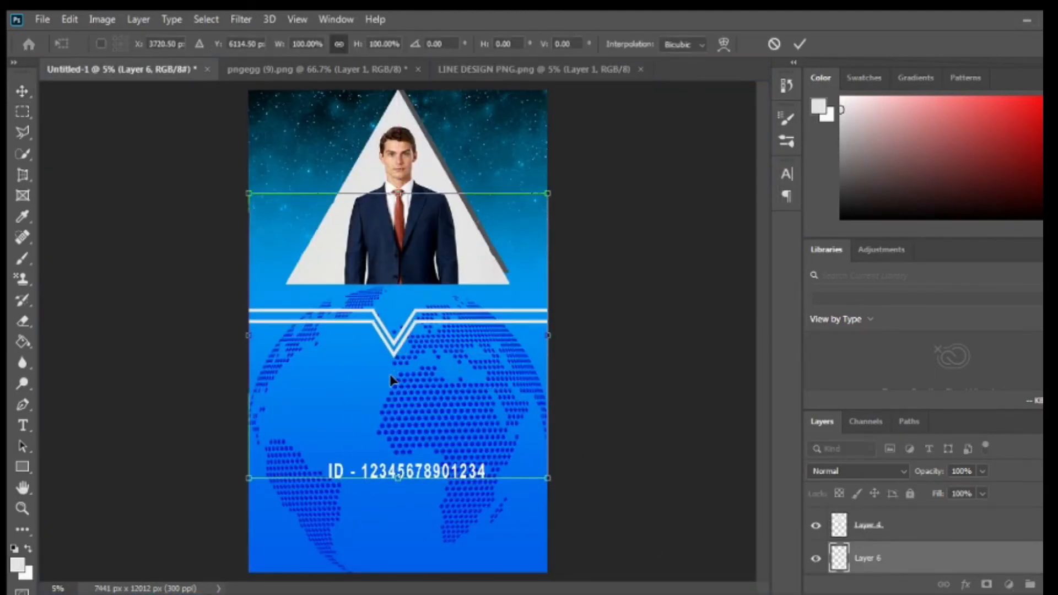
click(798, 46)
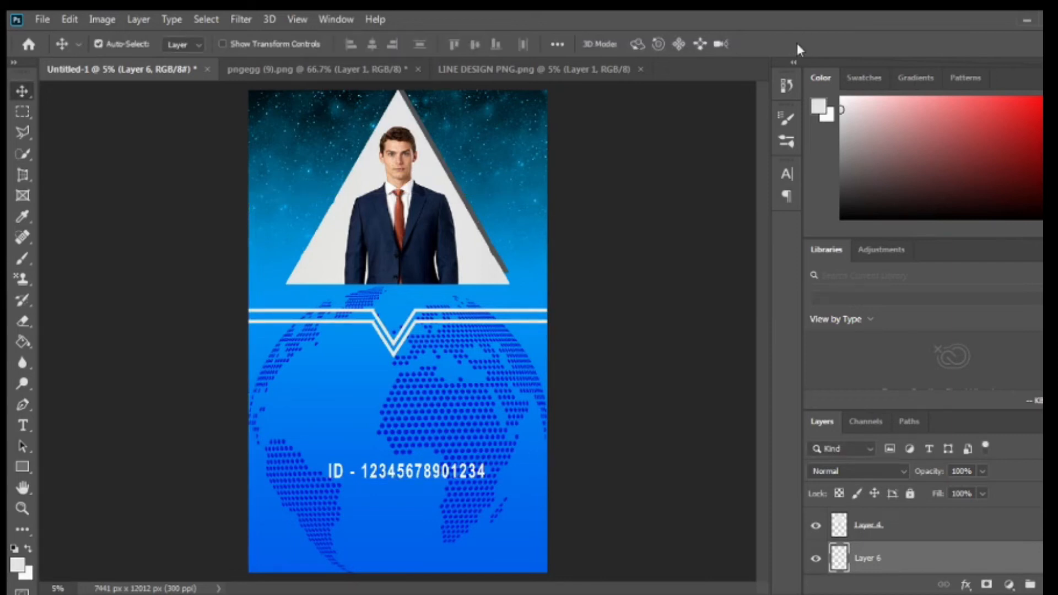
Step: Erase the ID number text from the line design layer, keeping the V-shaped double line
click(22, 321)
drag(324, 468, 485, 471)
drag(395, 483, 237, 498)
click(22, 91)
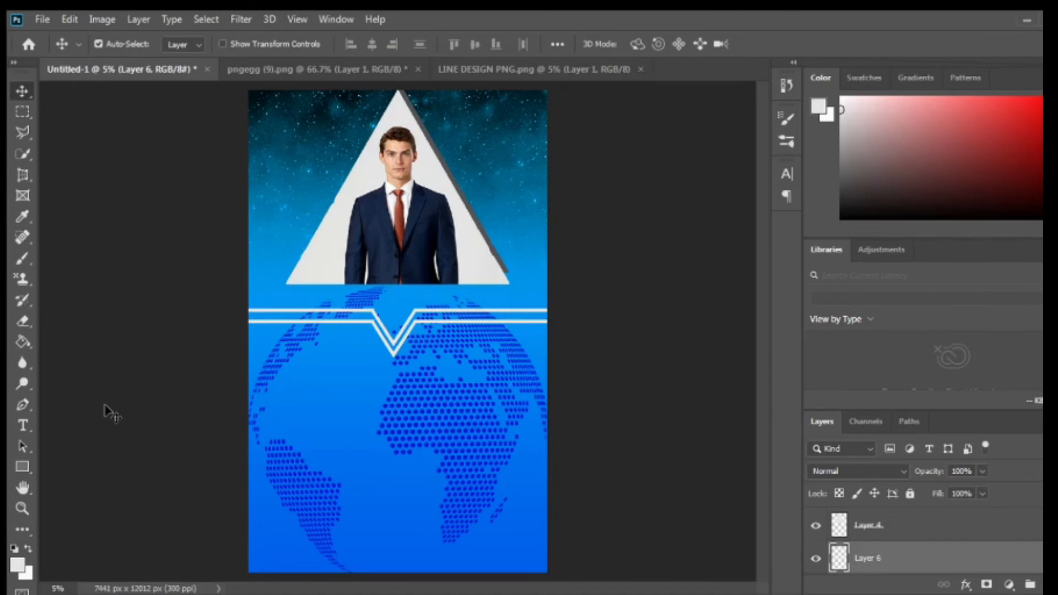
Step: Add a light grey Arial Bold 23.44 pt text line with the cardholder's name on the lower half of the card
click(25, 429)
click(72, 427)
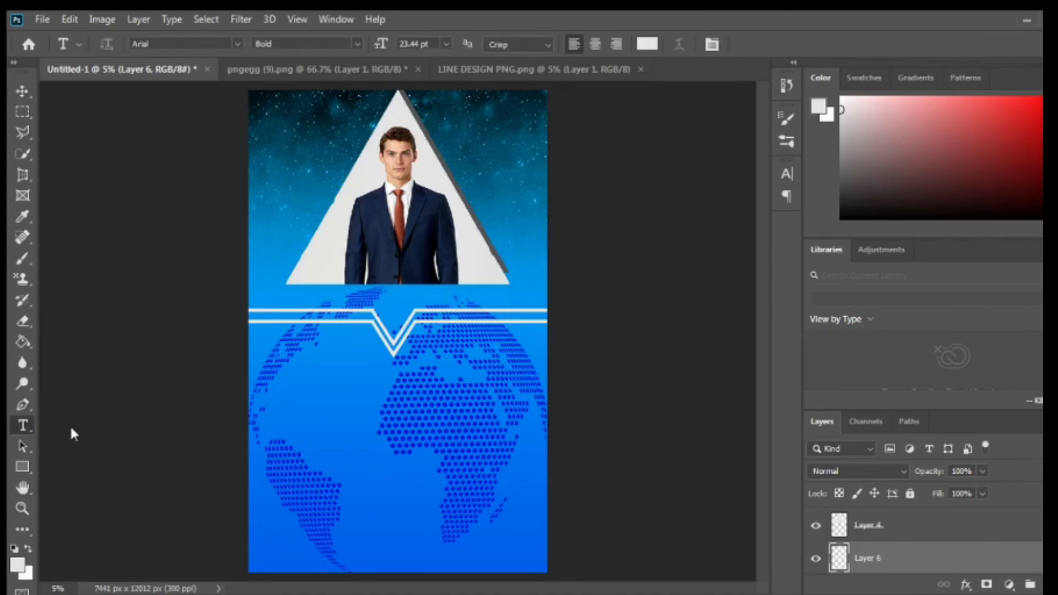
click(277, 417)
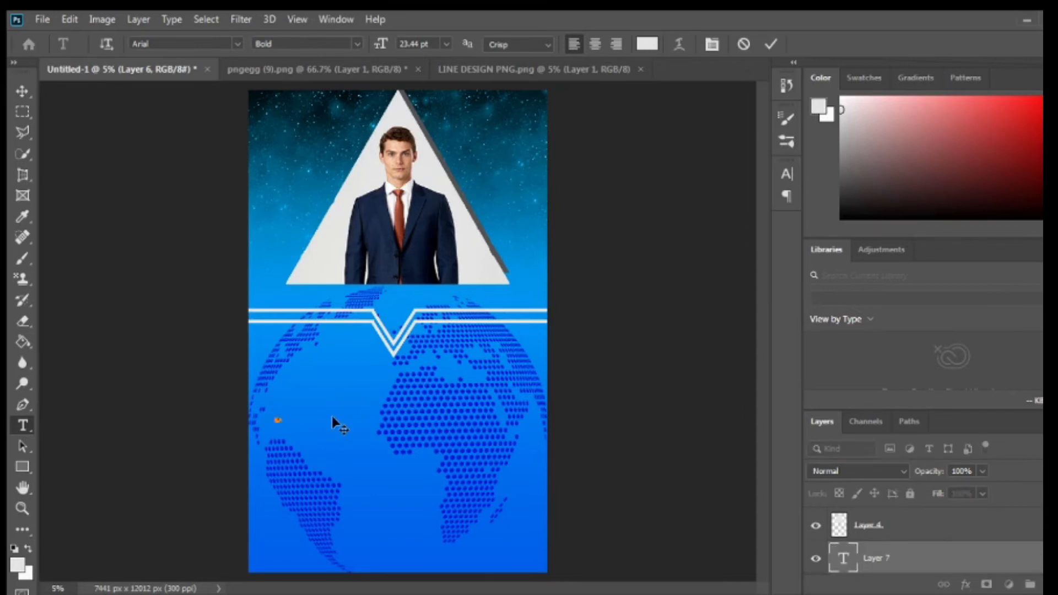
click(771, 44)
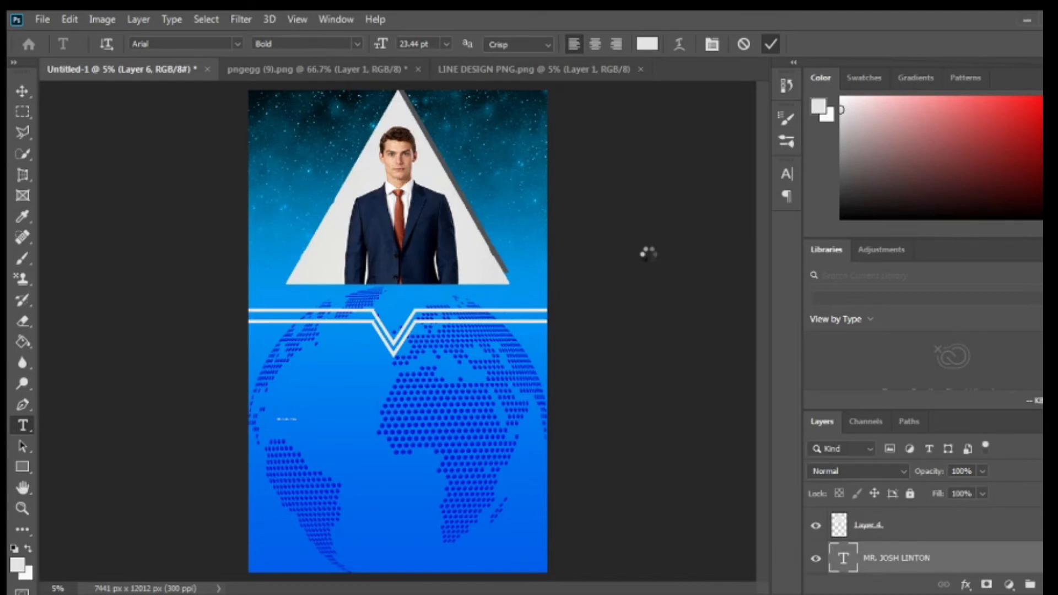
Step: Scale the name text to about 1130% and center it just beneath the V-shaped line
key(ctrl+t)
drag(430, 362, 494, 359)
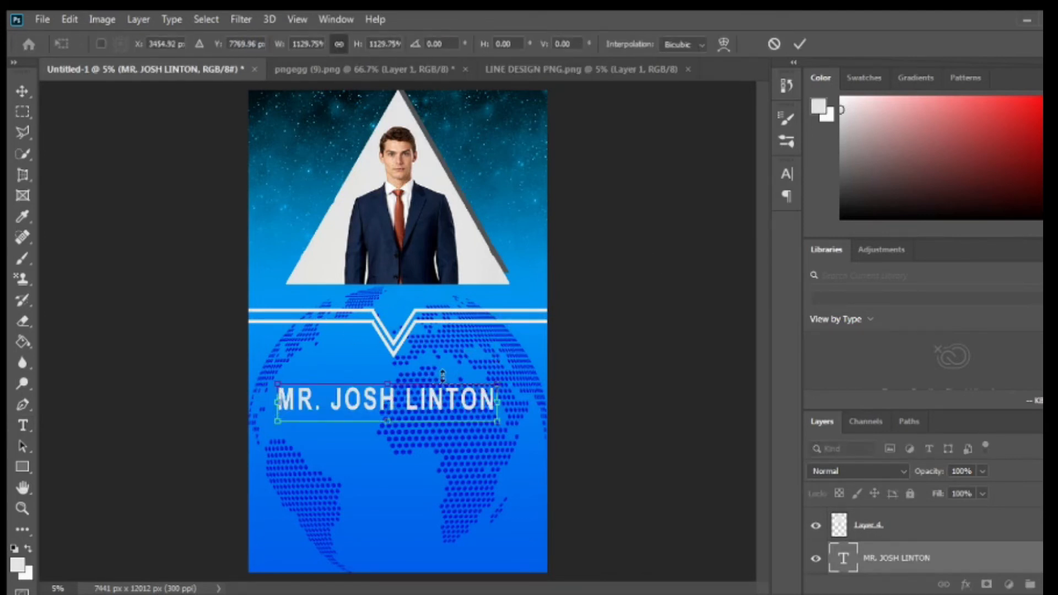
click(800, 44)
key(ctrl+t)
drag(450, 404, 396, 392)
click(800, 43)
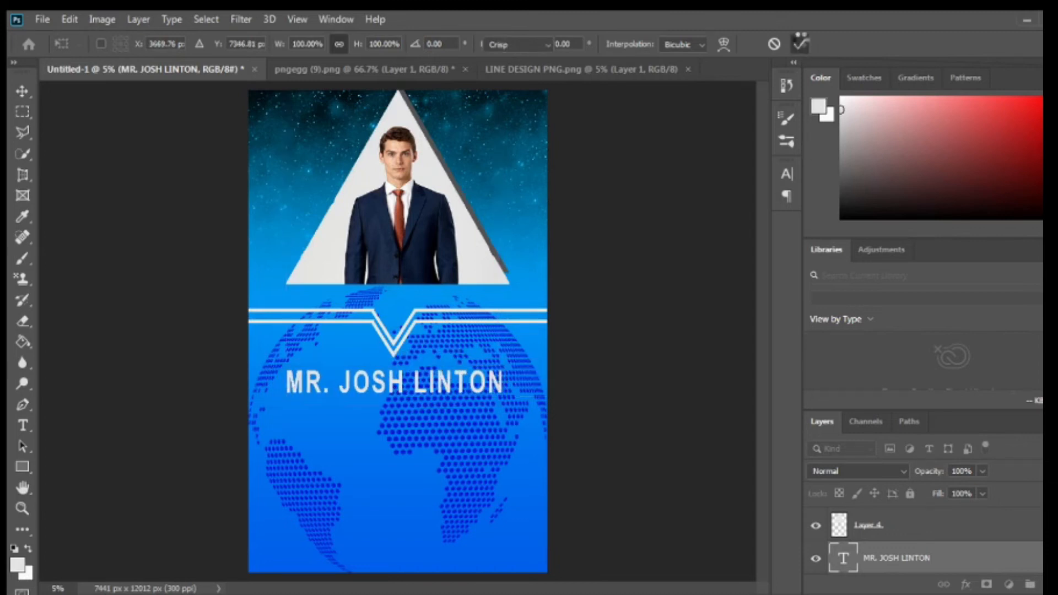
Step: Change the cardholder's name text to black and set its Arial font style to Black
click(787, 172)
click(745, 272)
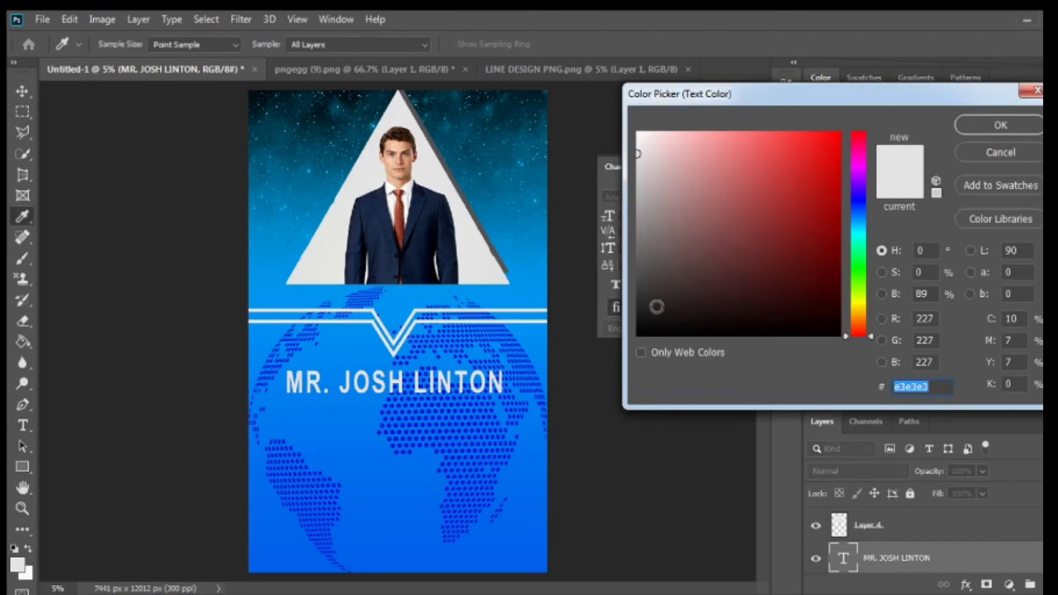
click(656, 307)
key(Return)
click(761, 200)
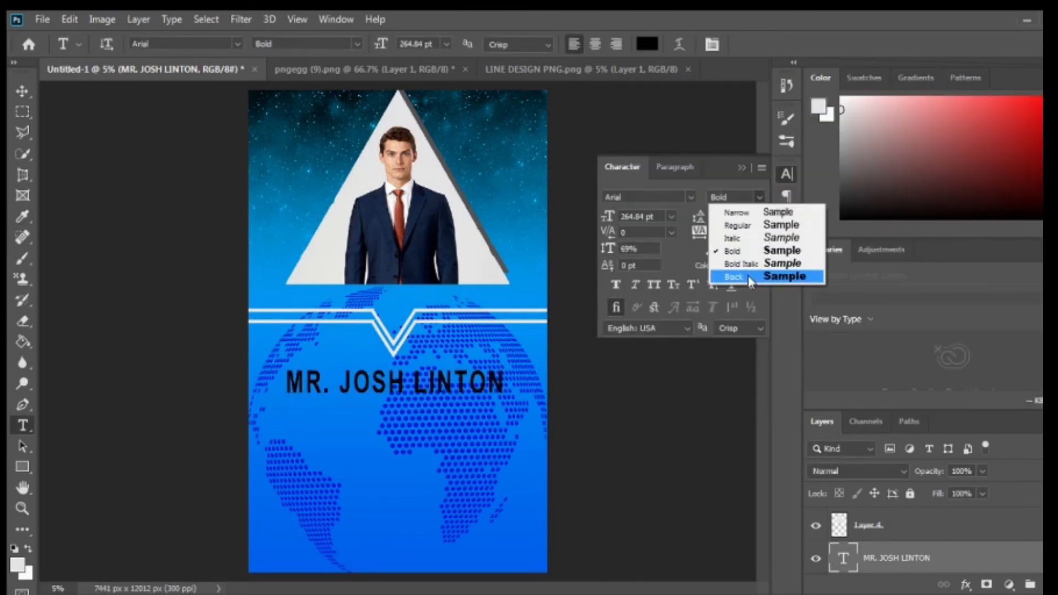
click(751, 282)
click(742, 168)
Step: Scale the name text to about 95% and shift it slightly down beneath the V-shaped line
key(ctrl+t)
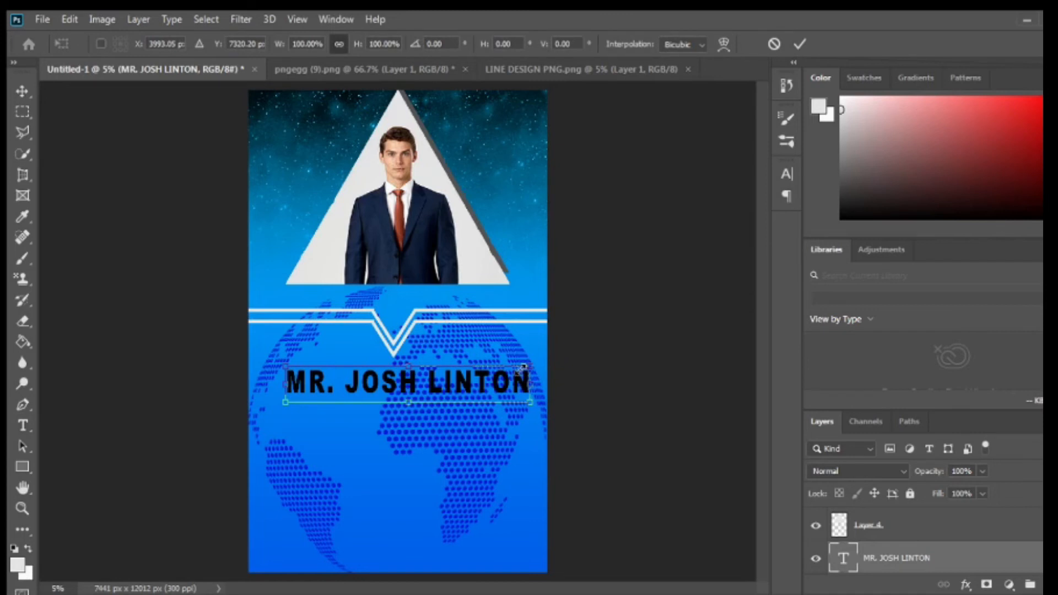
drag(524, 367, 519, 368)
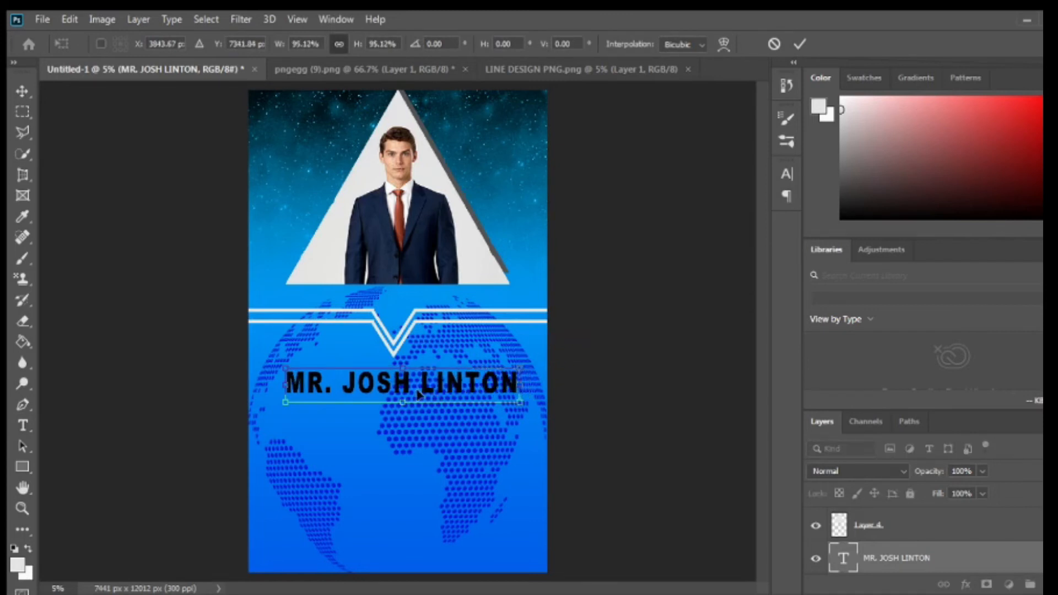
mouse_move(431, 390)
mouse_down()
mouse_move(441, 389)
mouse_move(422, 396)
mouse_up()
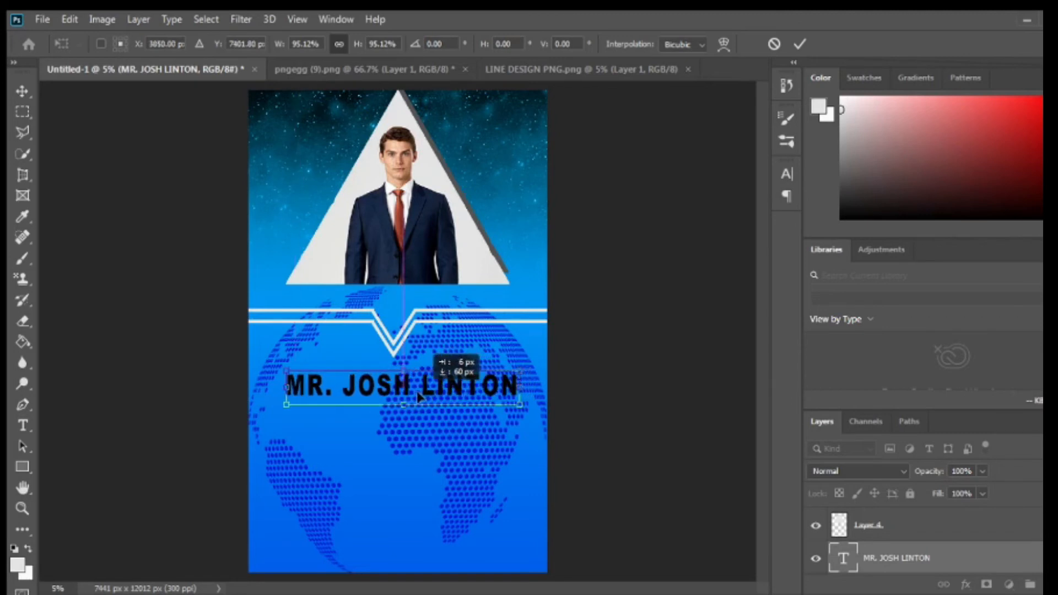
key(Return)
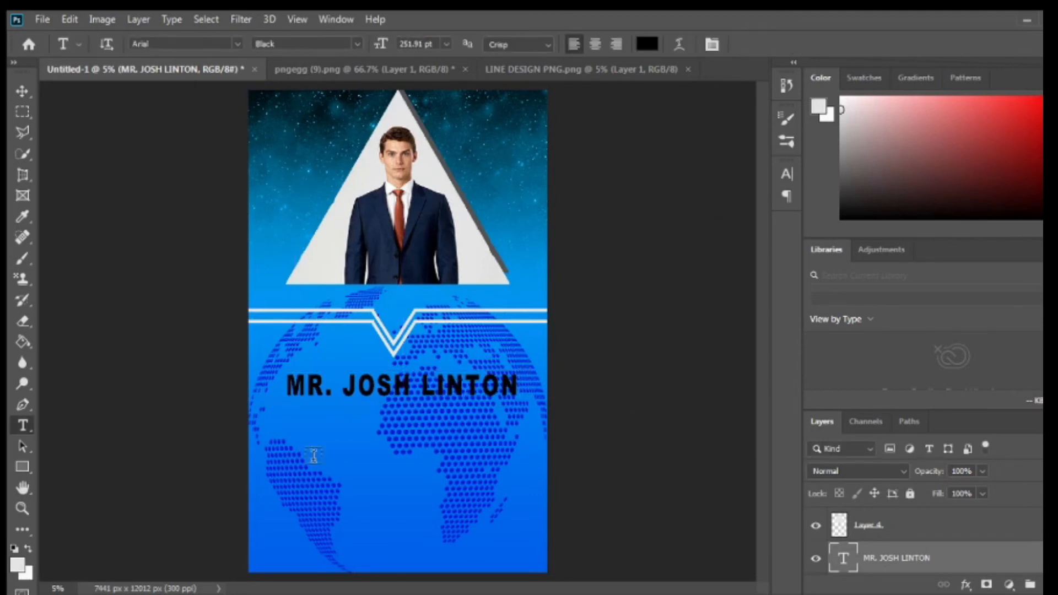
Step: Add the text TRIP ADVISOR below the name, scaled to about 540% and roughly centered on the card
click(381, 439)
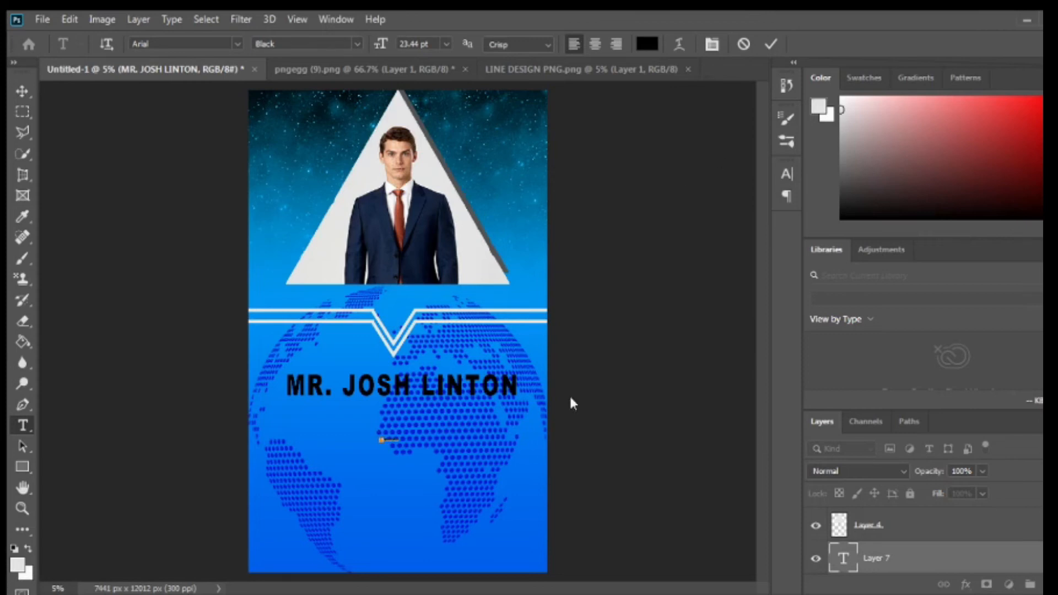
click(771, 45)
key(ctrl+t)
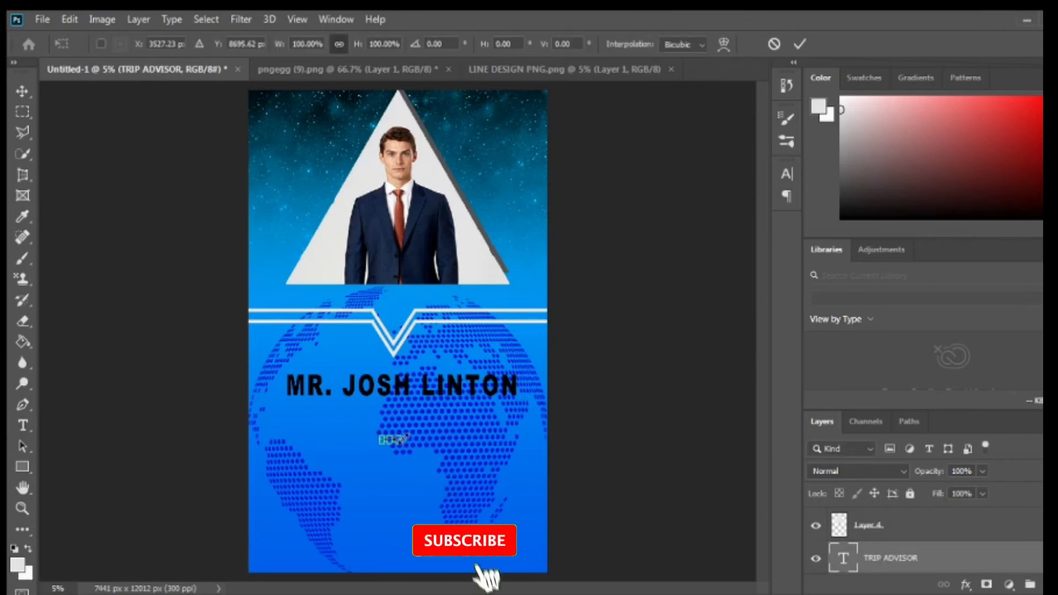
drag(447, 420, 415, 439)
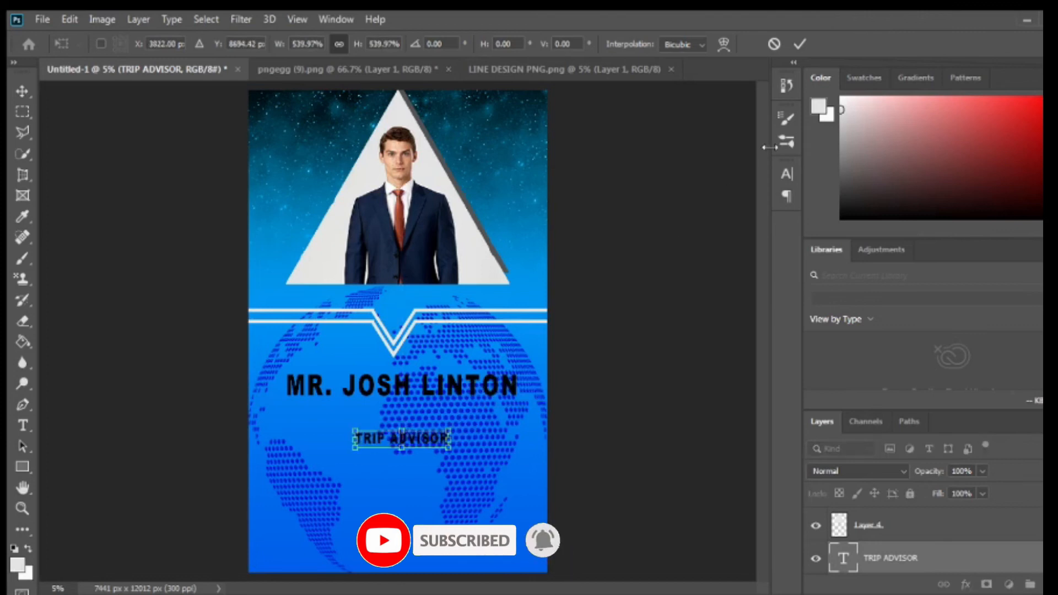
click(800, 44)
Step: Recolor the TRIP ADVISOR text to white and set its font style to Bold
click(787, 175)
click(748, 270)
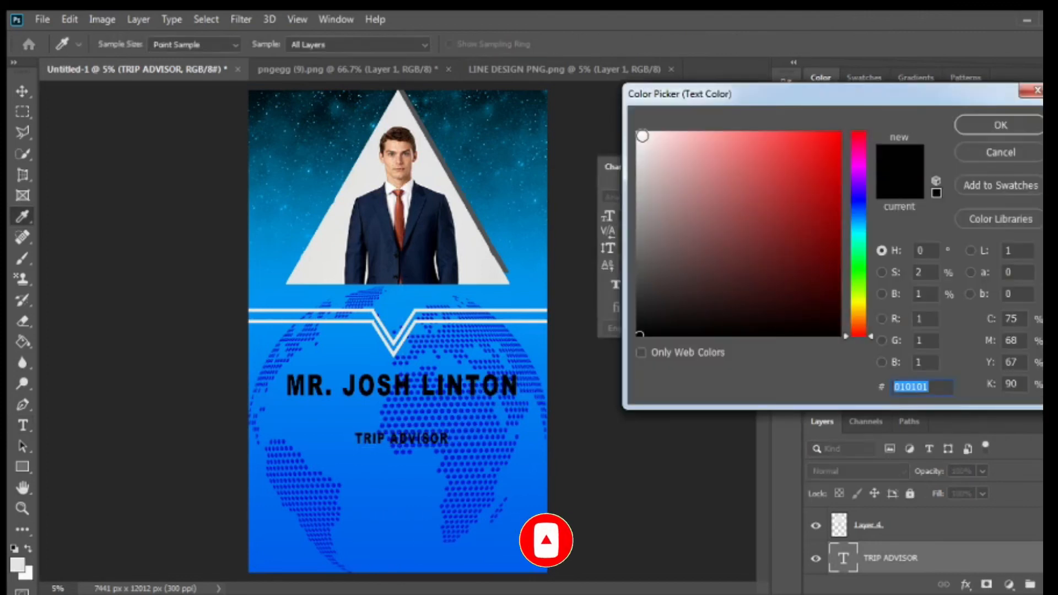
click(642, 135)
click(986, 127)
click(759, 197)
click(752, 241)
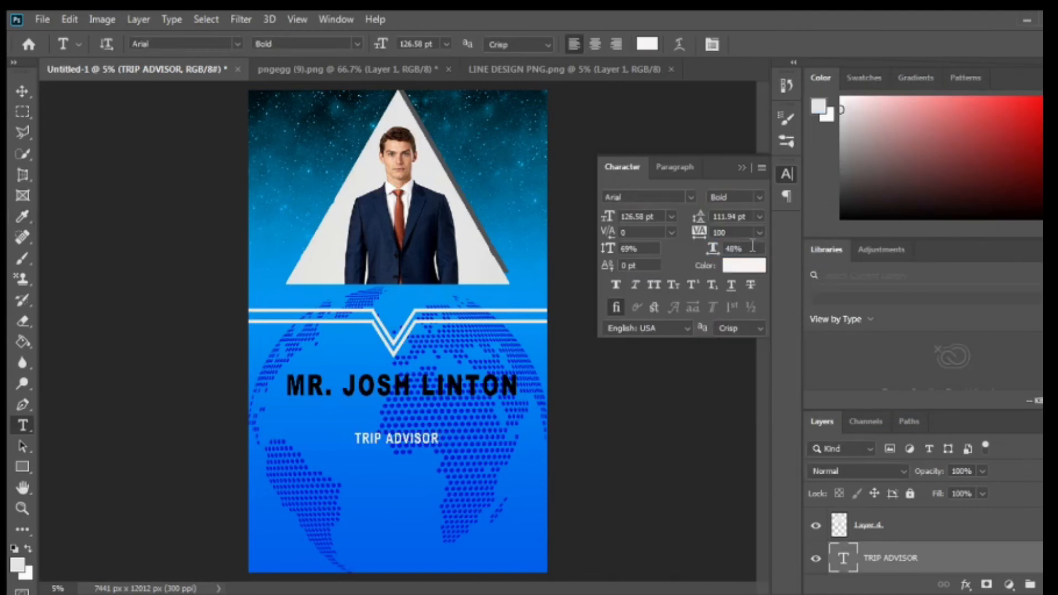
click(742, 167)
Step: Draw a rectangle about 2595 by 700 px over the TRIP ADVISOR text, with black fill and no stroke
click(22, 467)
click(59, 464)
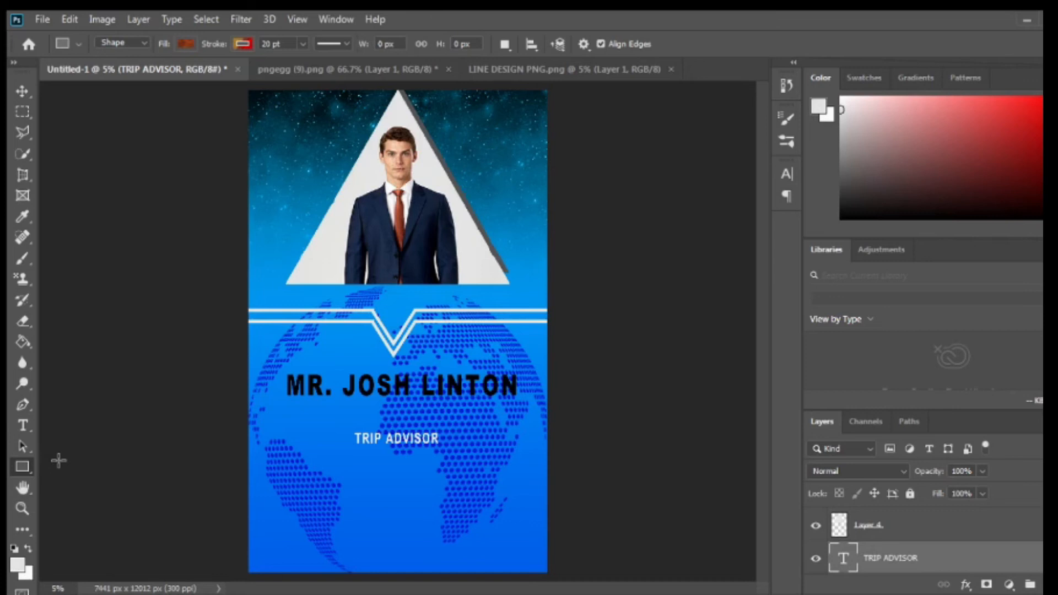
mouse_move(348, 424)
mouse_down()
mouse_move(470, 471)
mouse_move(451, 453)
mouse_up()
click(771, 237)
click(779, 267)
click(797, 235)
click(778, 267)
click(788, 321)
click(974, 120)
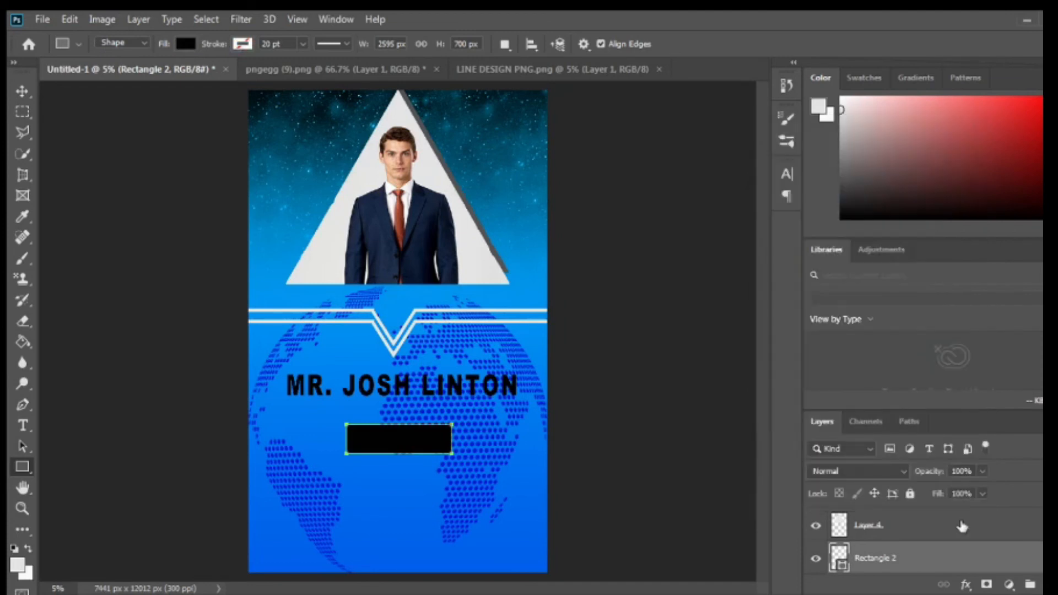
Step: Place the black rectangle behind the TRIP ADVISOR text as a rasterized layer and center the text on it
drag(902, 557, 899, 577)
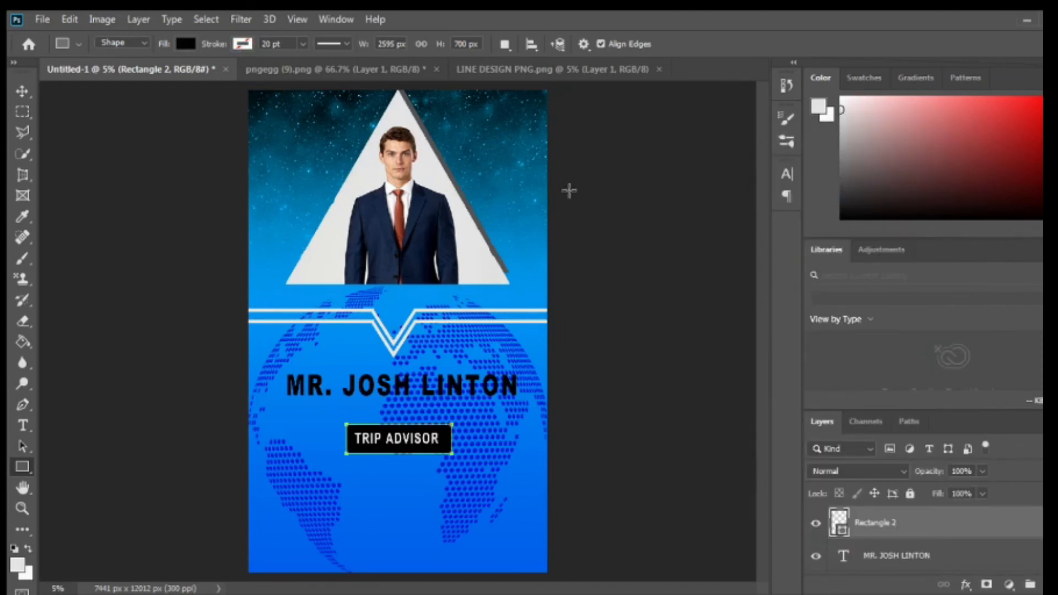
right_click(877, 531)
click(923, 254)
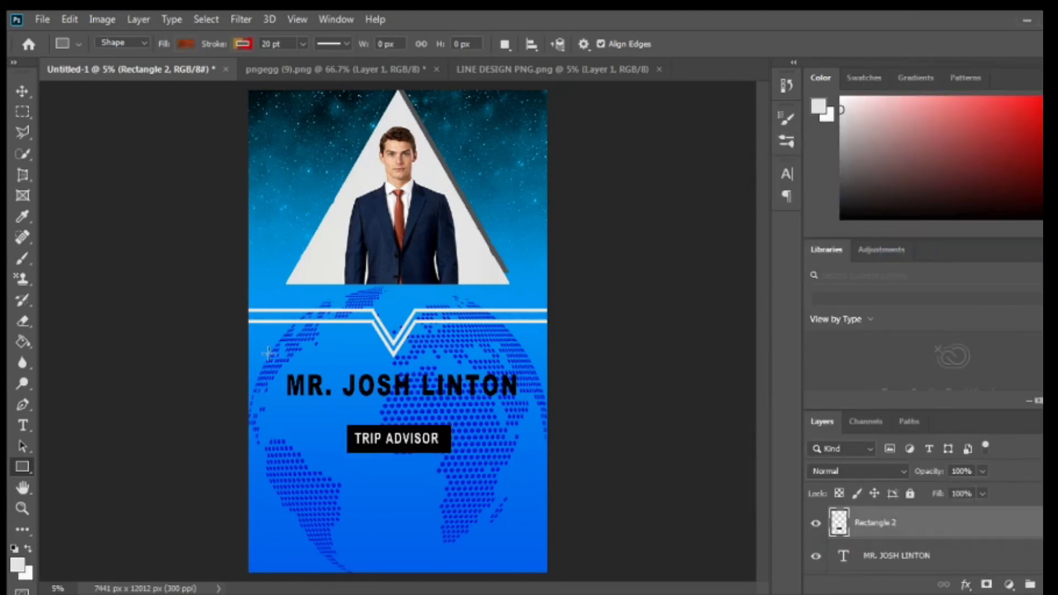
click(22, 91)
drag(364, 438, 365, 440)
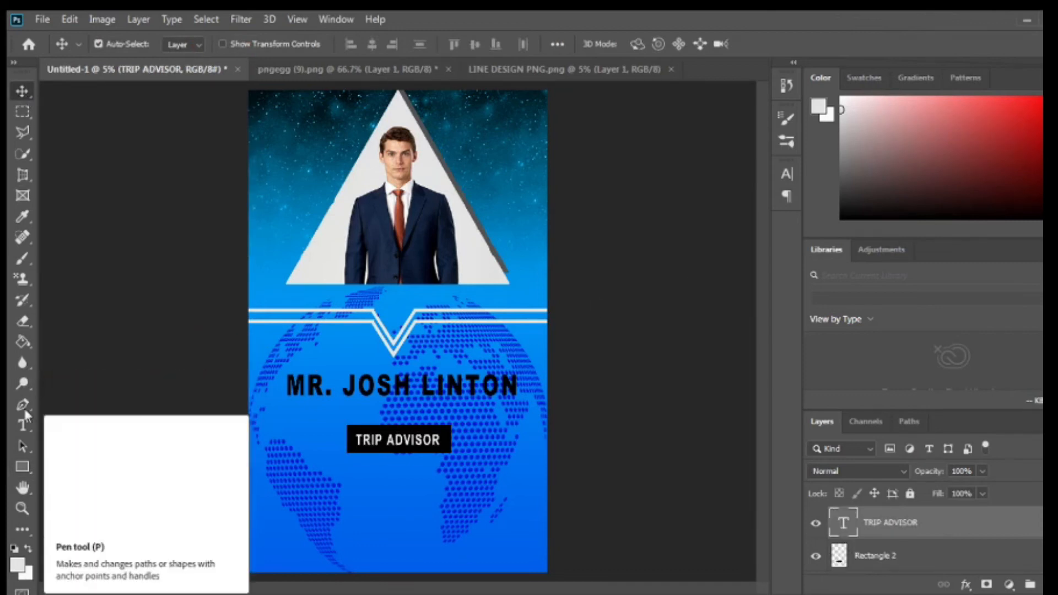
Step: Add a white Arial Bold 23.44 pt text line with the cardholder's ID number below the black box
click(23, 425)
click(305, 494)
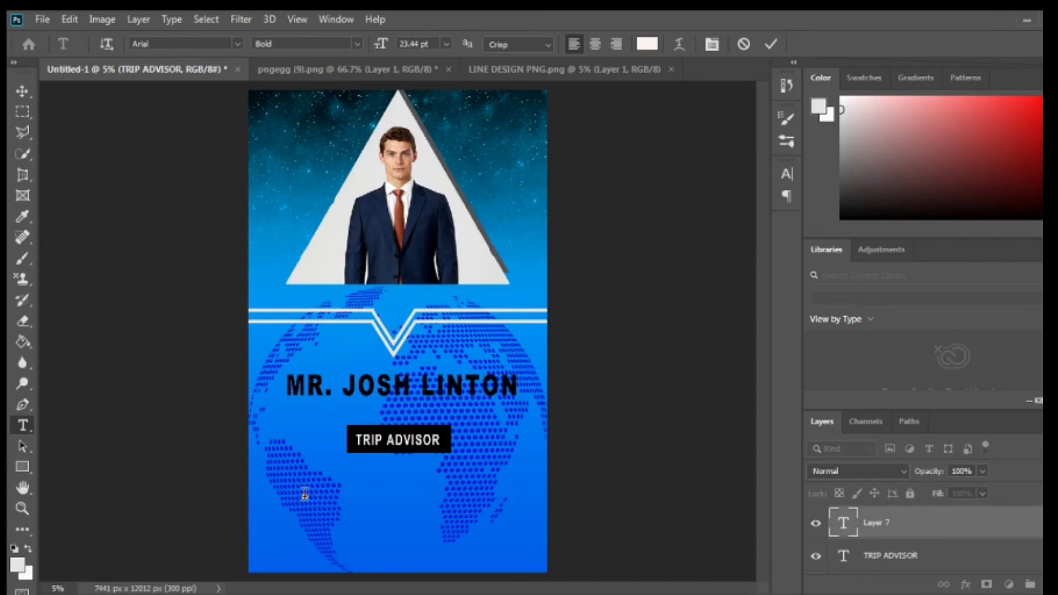
text(ID - 123465667890123)
click(771, 44)
Step: Enlarge the ID number line and center it beneath the TRIP ADVISOR box
click(22, 91)
key(ctrl+t)
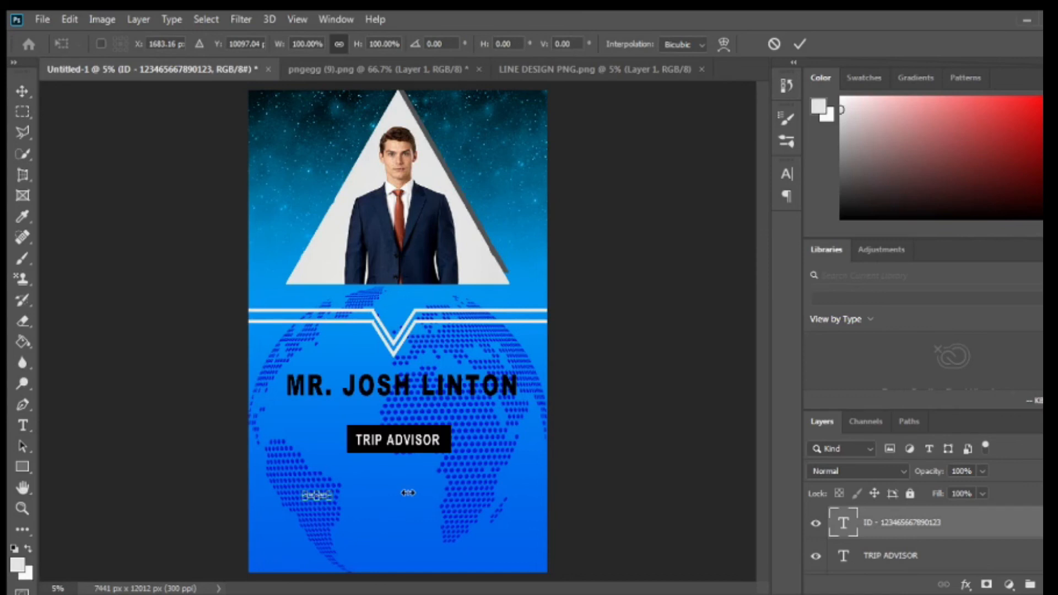
drag(408, 492, 409, 492)
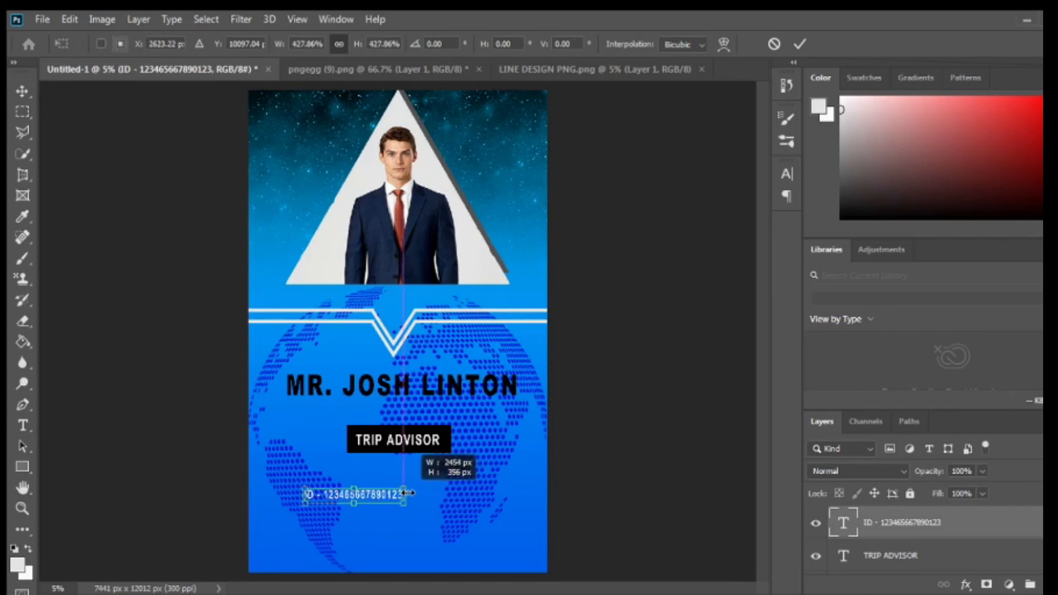
drag(409, 492, 467, 487)
click(798, 47)
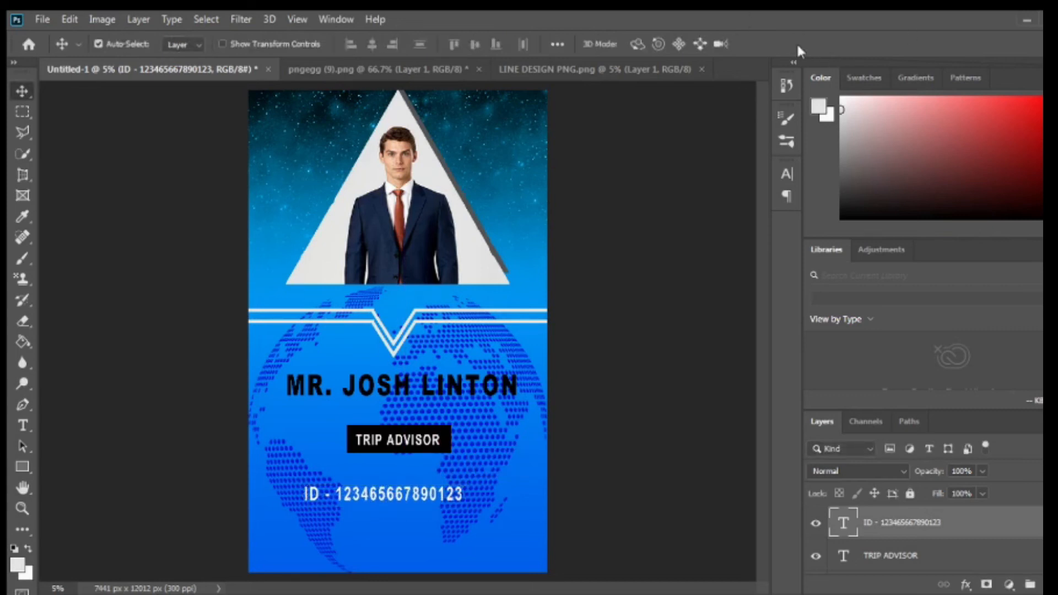
key(ctrl+t)
mouse_move(395, 493)
mouse_down()
mouse_move(419, 492)
mouse_move(375, 498)
mouse_up()
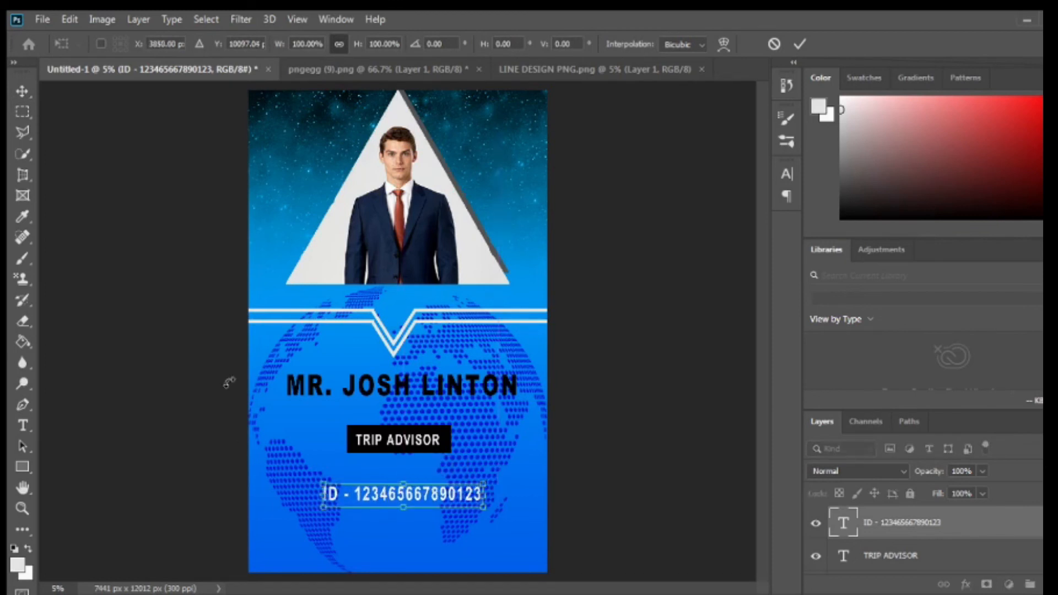
click(24, 92)
Step: Open the world landmarks image pngegg (9) from the ID CARD DESIGN 2 folder
click(42, 20)
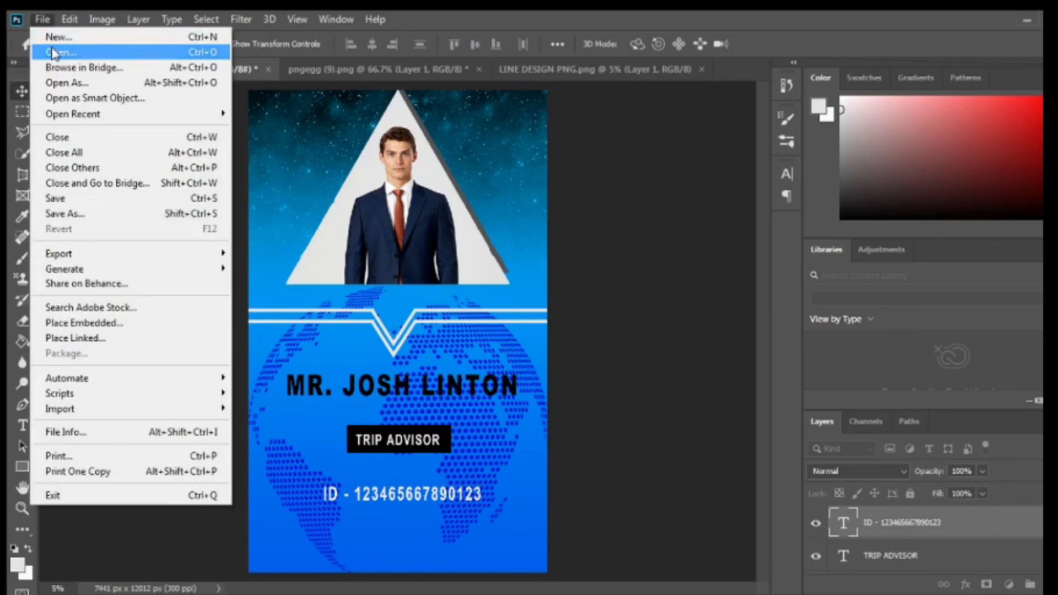
click(49, 50)
scroll(375, 250, down, 3)
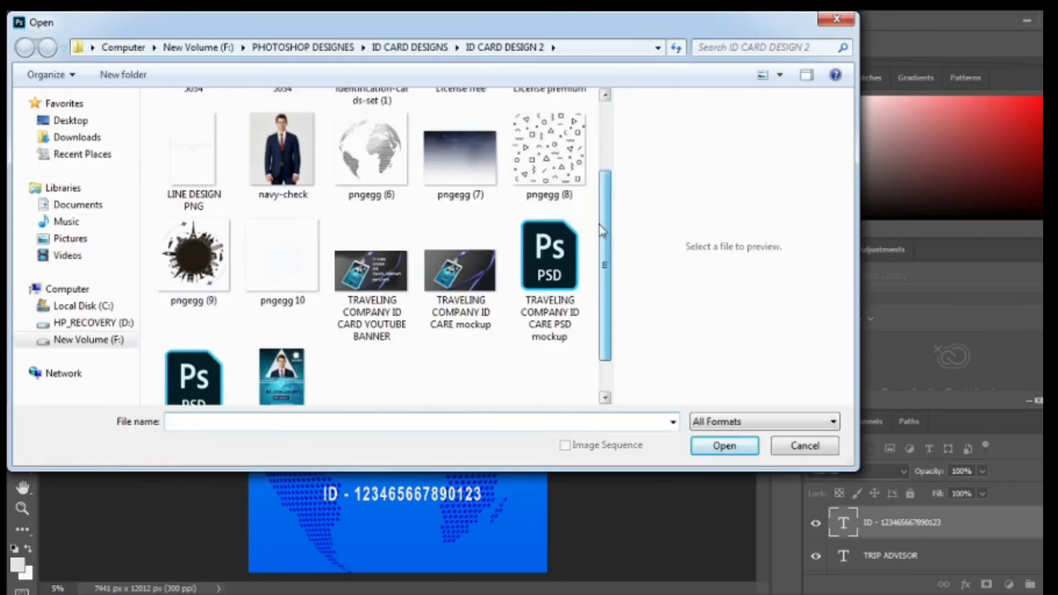
click(191, 218)
click(720, 444)
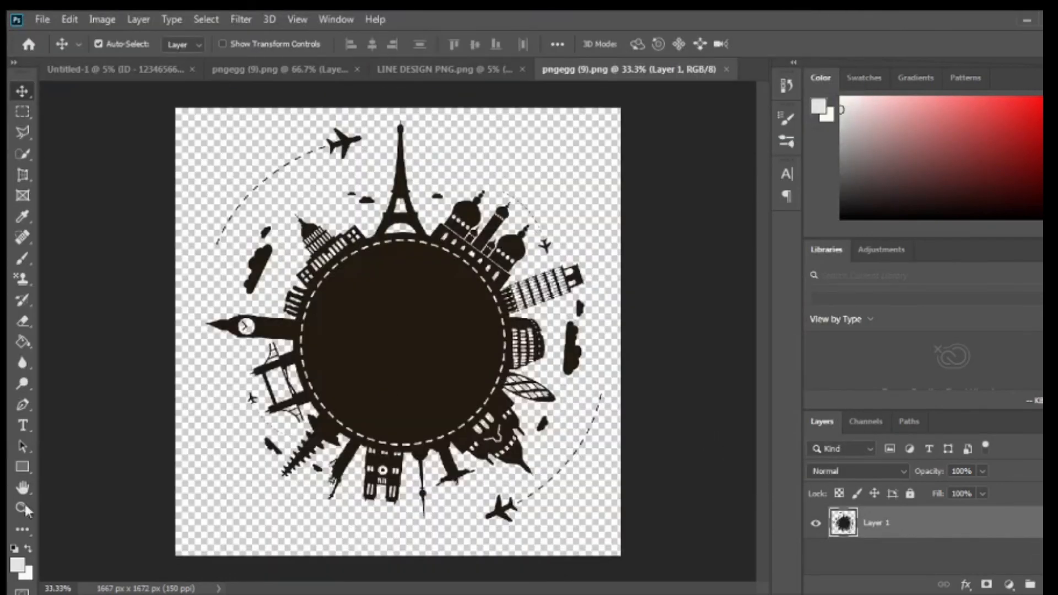
click(23, 342)
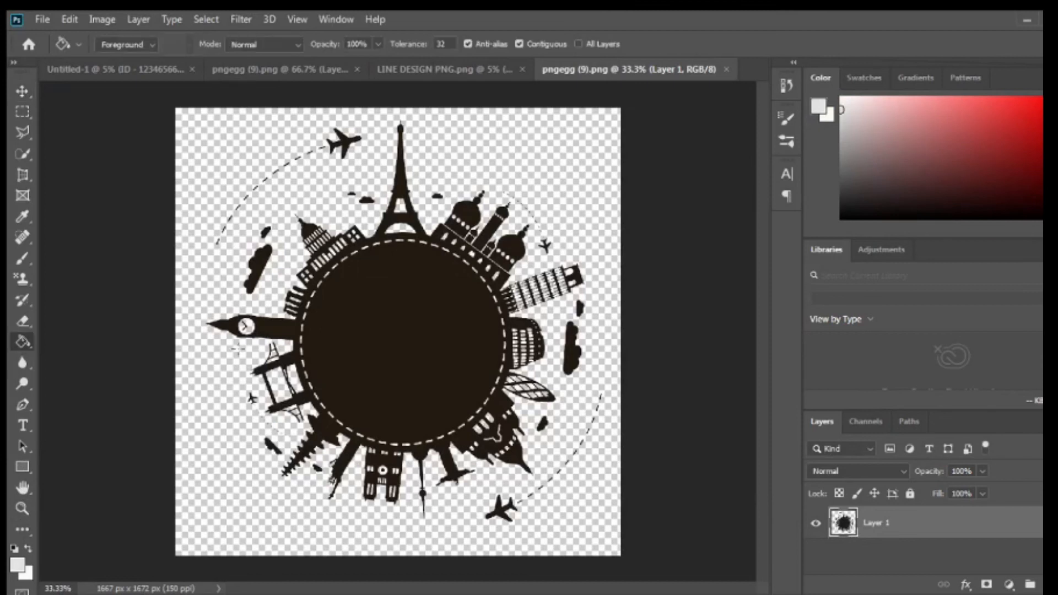
click(358, 342)
key(ctrl+z)
Step: Apply a Color Overlay in near-white fbfbfb to the landmarks graphic
click(966, 584)
click(978, 522)
click(855, 112)
text(ffffff)
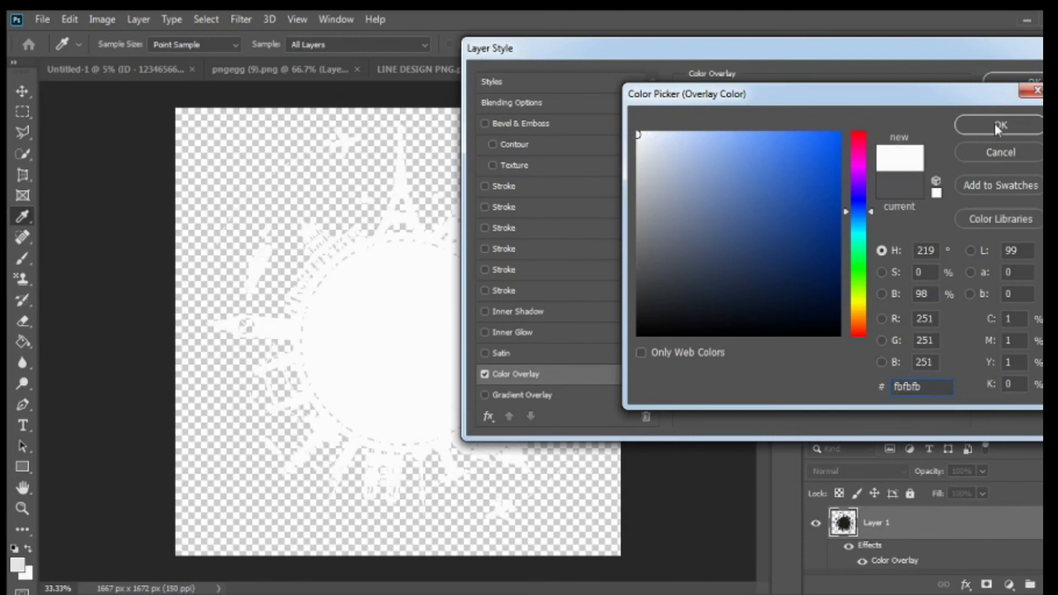
click(998, 124)
click(1034, 82)
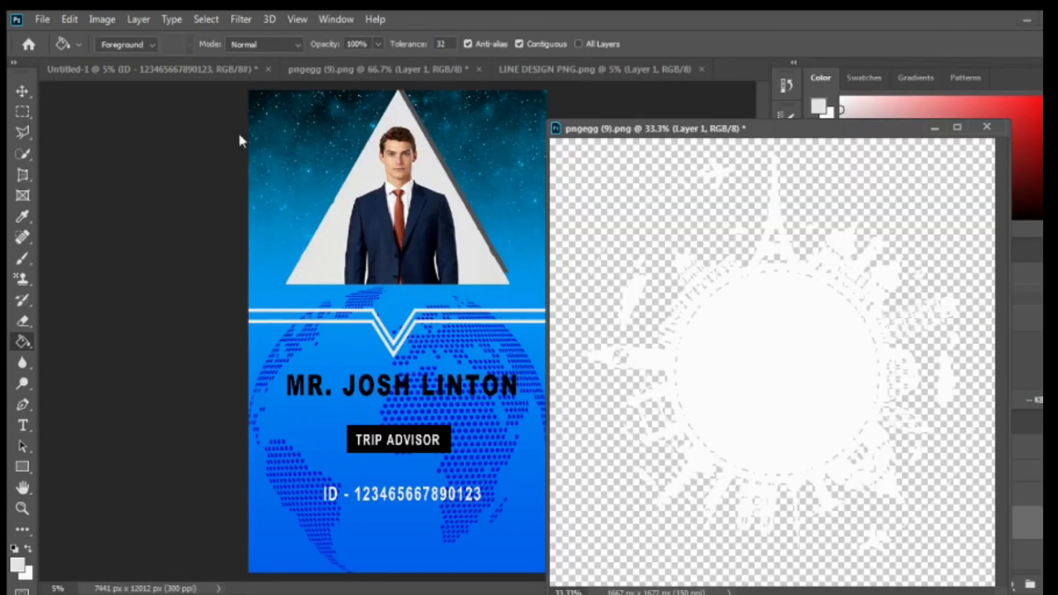
Step: Copy the white landmarks graphic into the ID card and shrink it into the card's upper-right corner as a logo
key(v)
drag(764, 341, 458, 384)
drag(659, 128, 639, 70)
click(179, 70)
key(ctrl+t)
drag(516, 379, 504, 146)
click(799, 44)
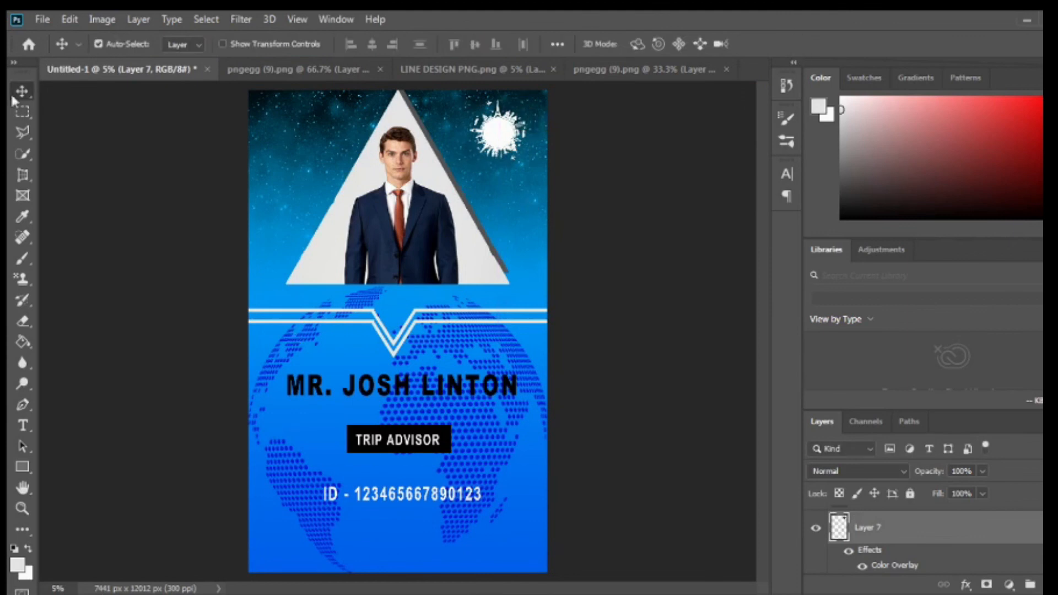
Step: Add the white Arial Bold text EXPLORER and scale it to 111.94 pt, centered just below the landmarks logo
click(23, 426)
click(488, 193)
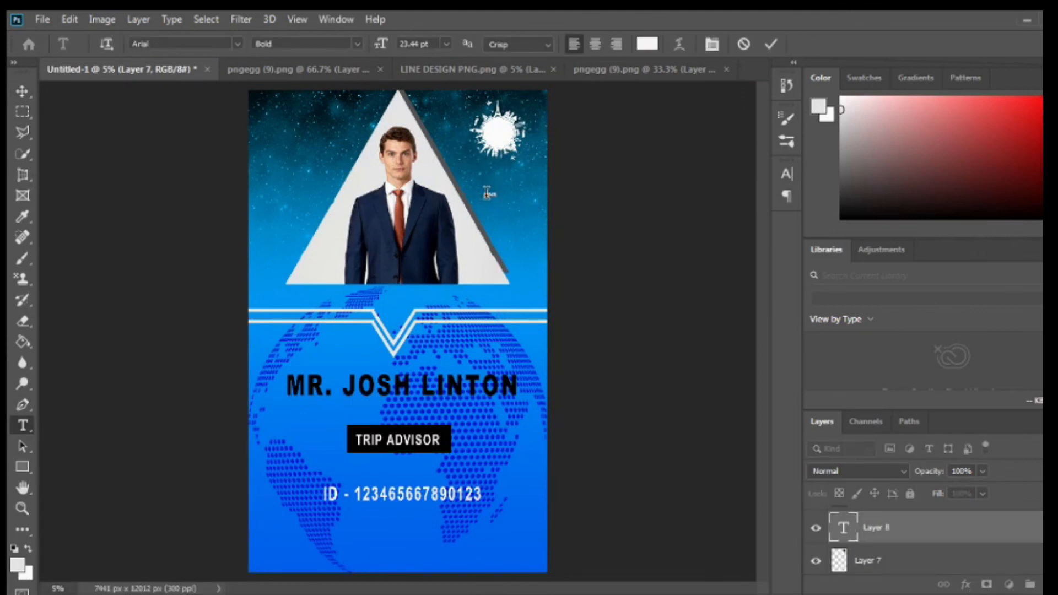
click(772, 45)
key(ctrl+t)
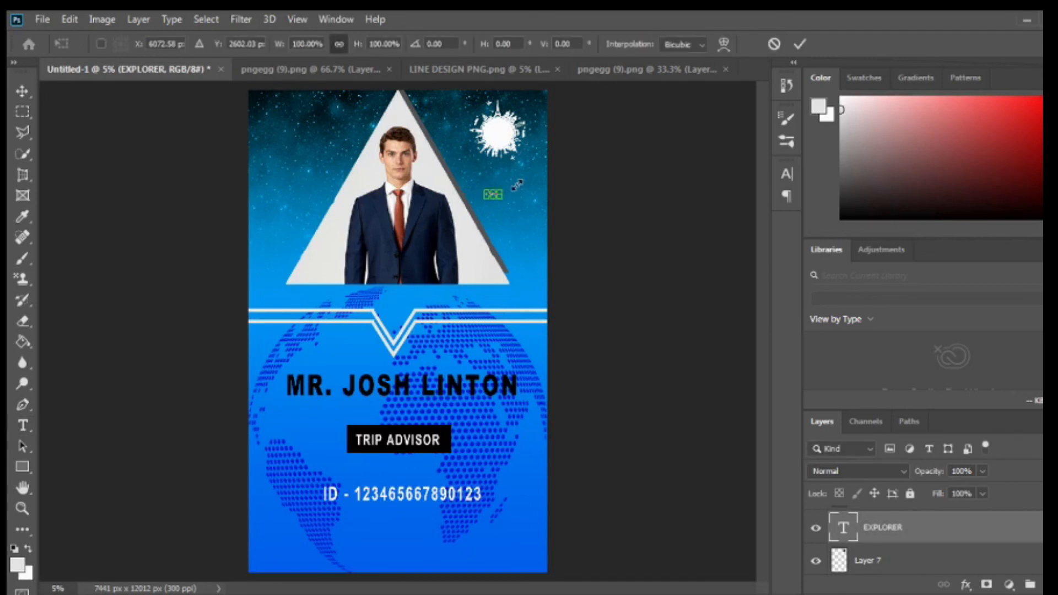
mouse_move(520, 182)
mouse_down()
mouse_move(549, 156)
mouse_move(530, 192)
mouse_move(511, 172)
mouse_up()
click(801, 44)
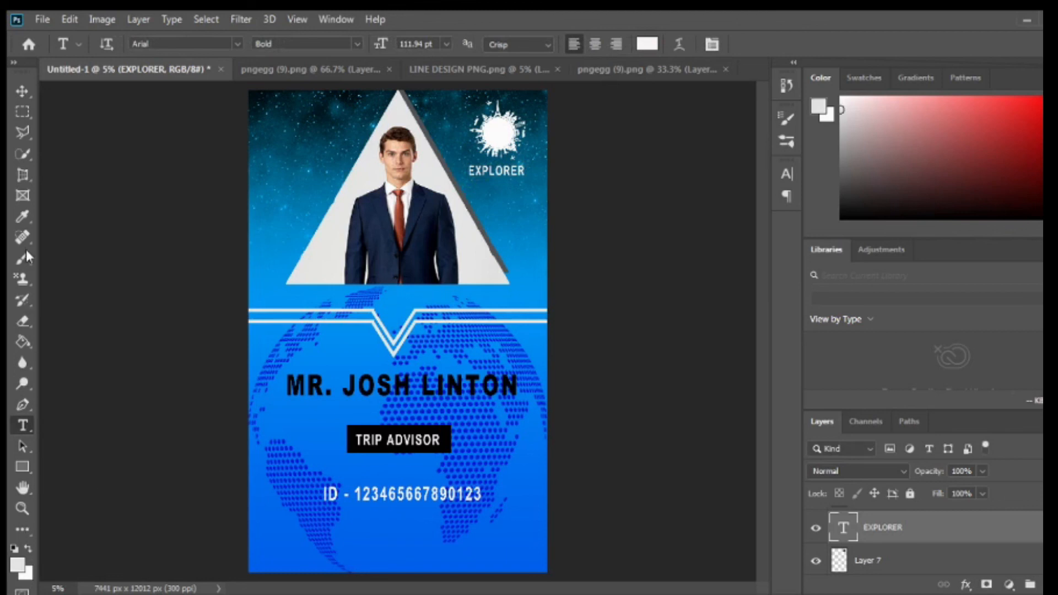
Step: Add a white Arial Bold 23.44 pt text line with the head office address near the card's bottom edge
click(277, 556)
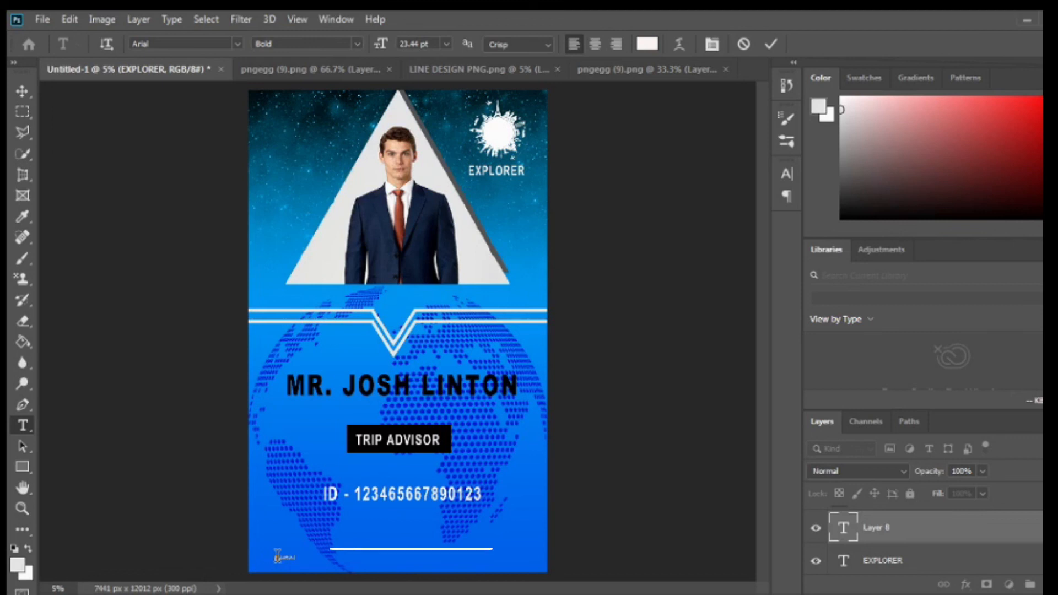
text(- 1234)
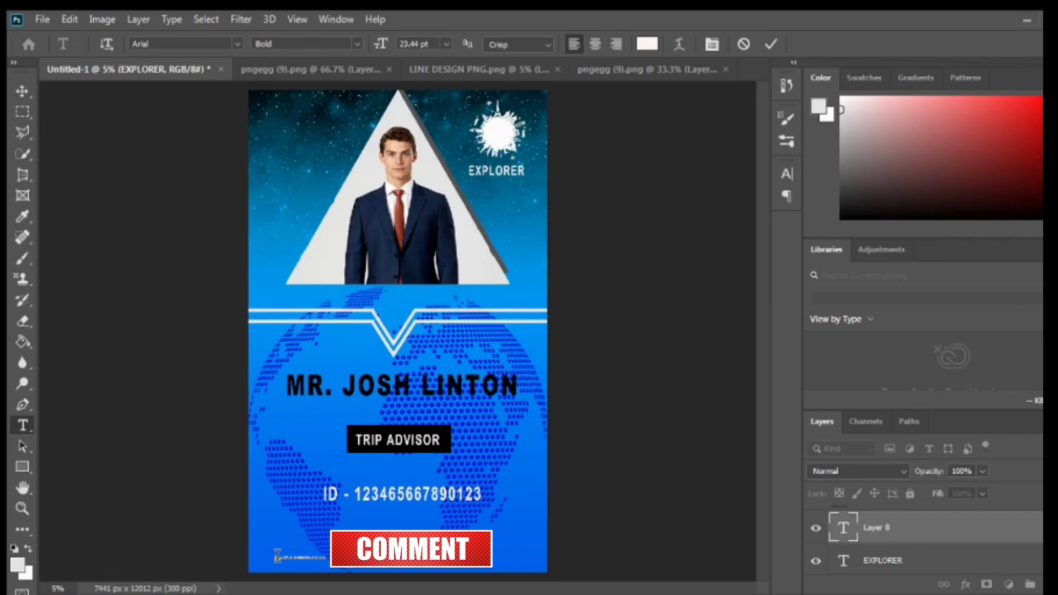
key(ctrl+a)
key(BackSpace)
text(SHARE)
click(770, 43)
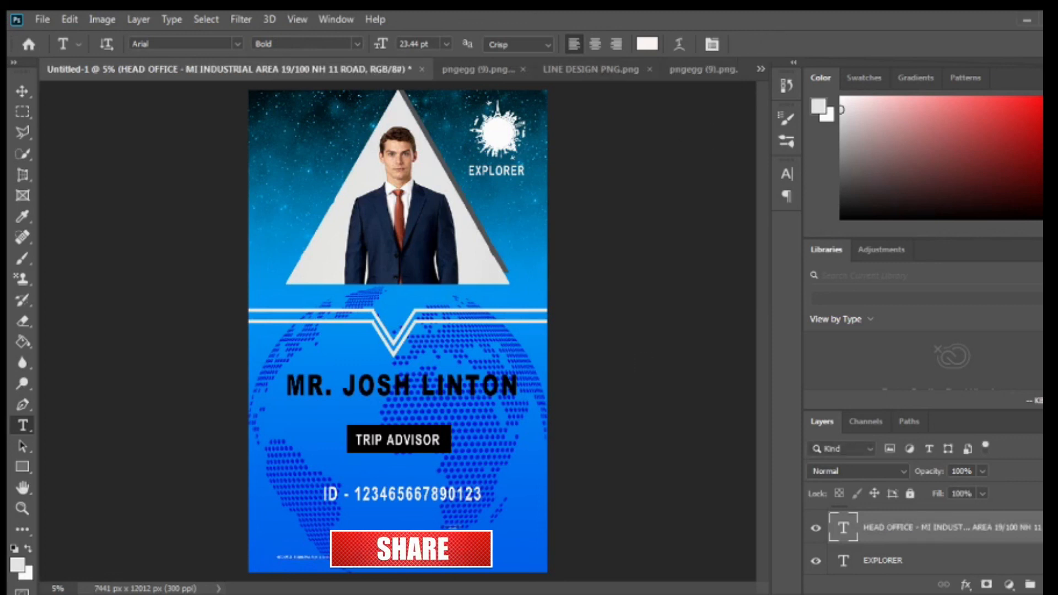
Step: Scale the head office address line to about 448% so it spans the card's width along the bottom edge
key(ctrl+t)
drag(334, 557, 541, 543)
drag(275, 544, 260, 541)
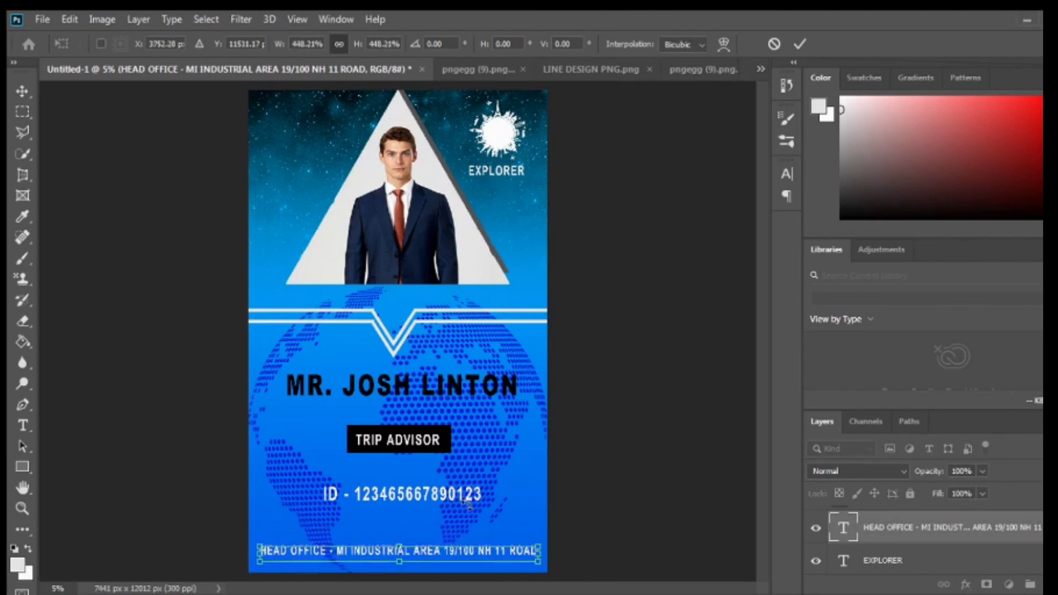
click(799, 43)
Step: Set the head office address line's font style to Regular and reduce its size to 94.07 pt
click(789, 173)
click(759, 197)
click(757, 221)
click(742, 167)
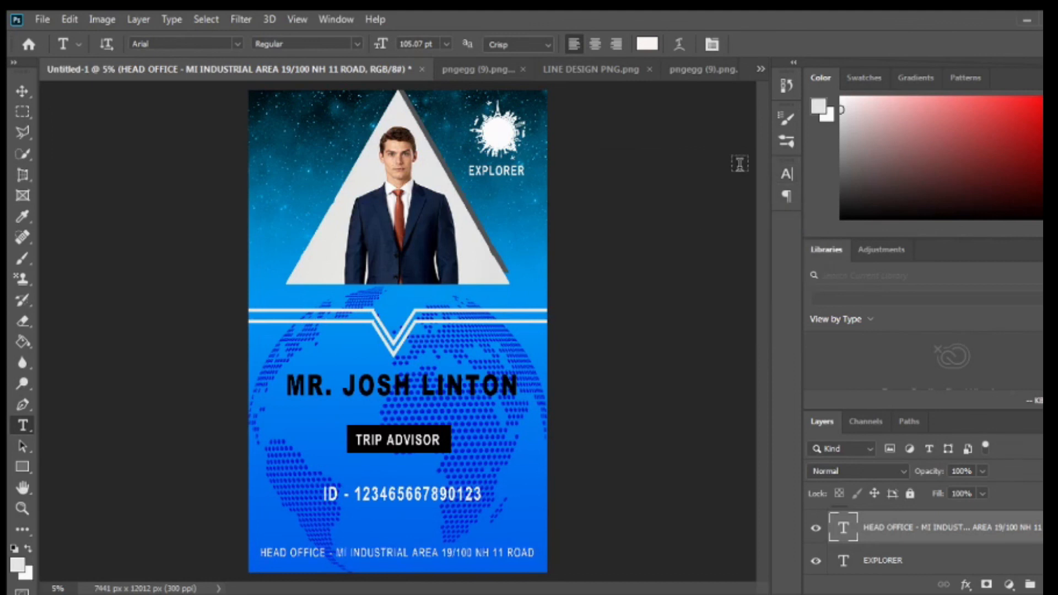
drag(389, 45, 380, 45)
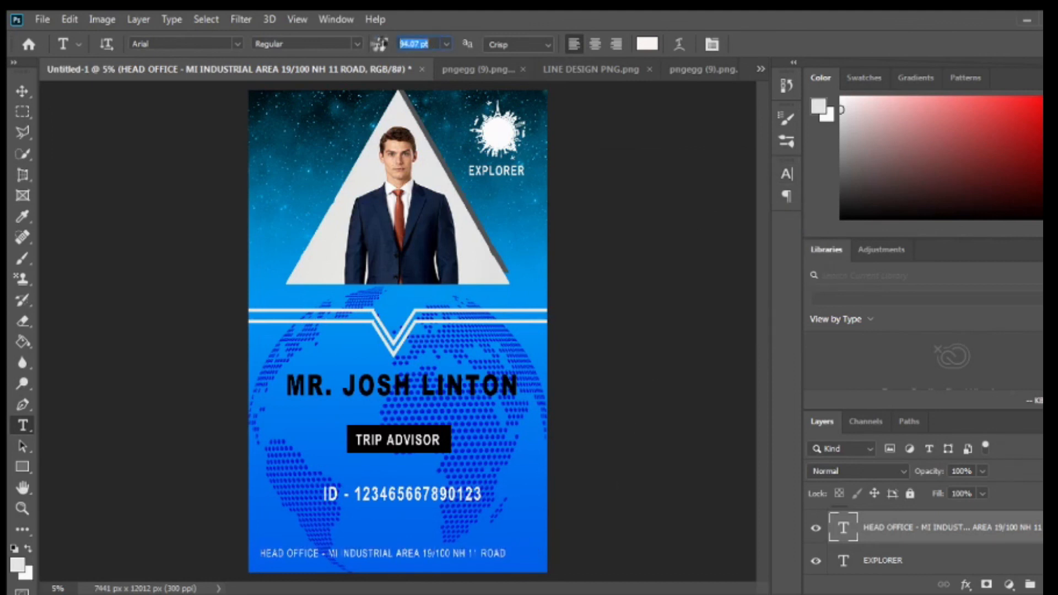
Step: Scale the head office address line to about 109% so it nearly fills the card's width again
key(ctrl+t)
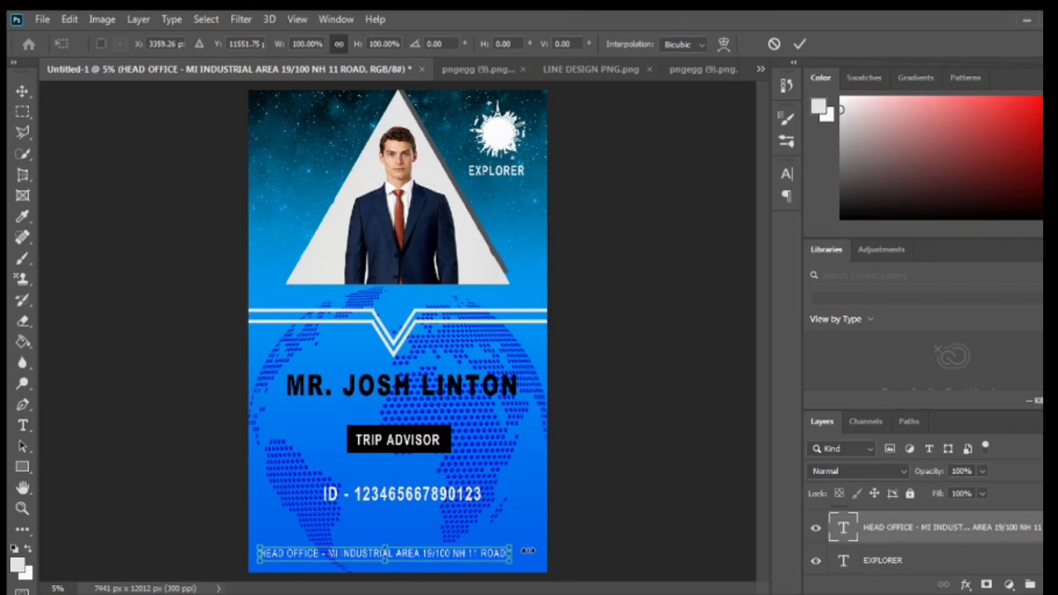
drag(528, 551, 533, 551)
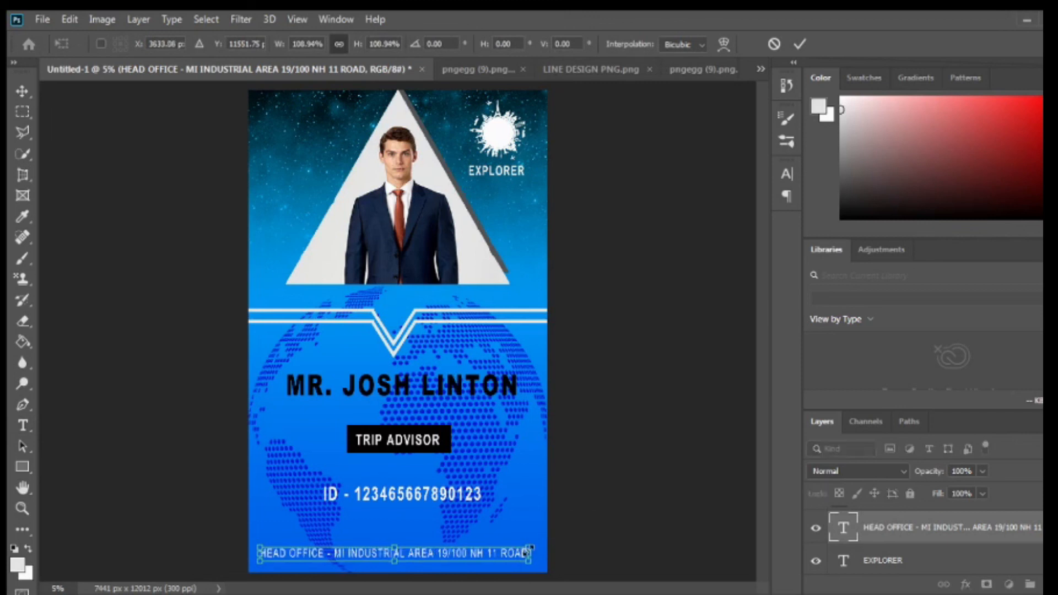
click(800, 44)
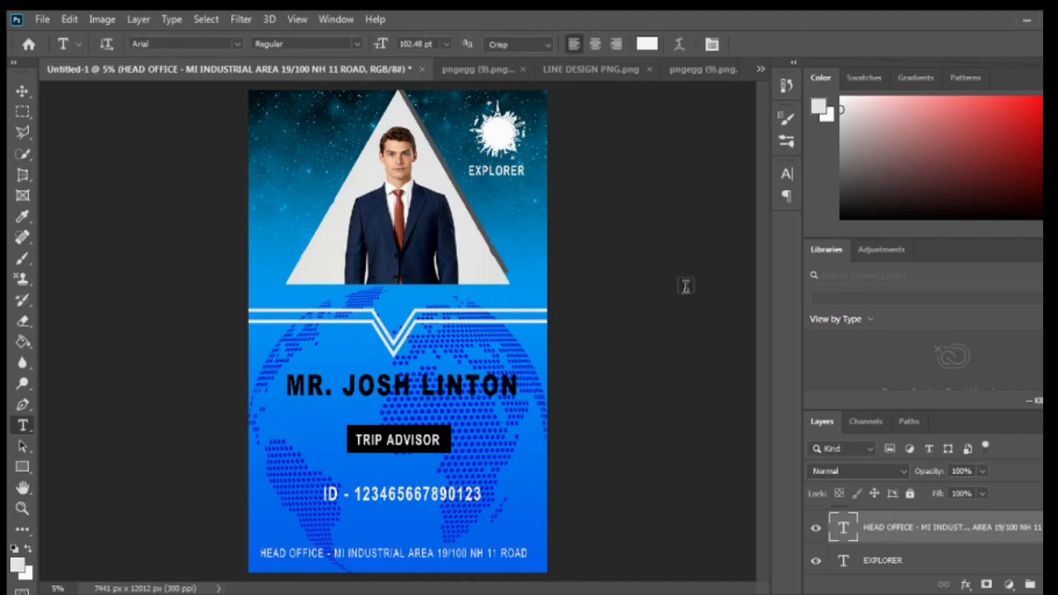